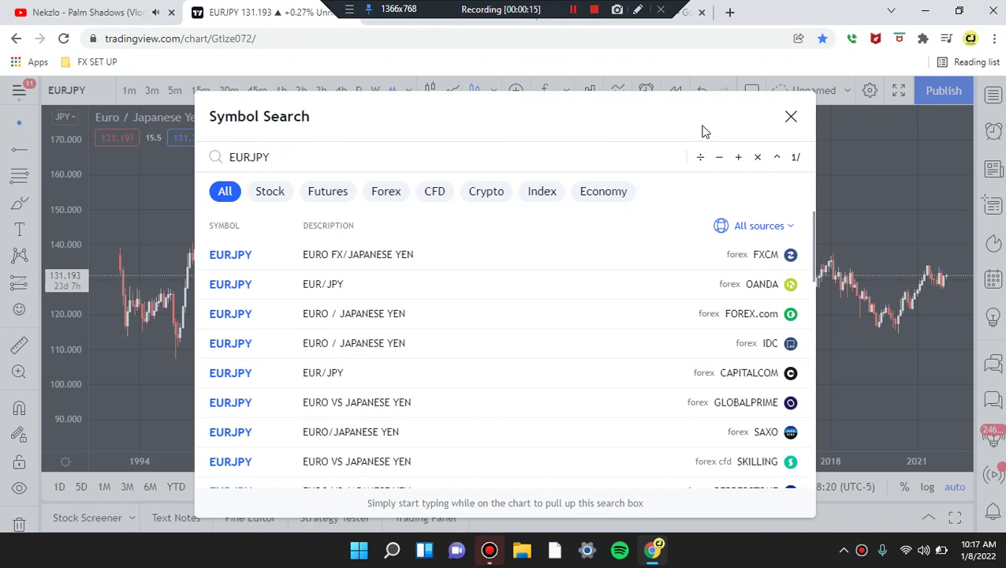
- Close the symbol search and switch the EURJPY chart to the 4-hour timeframe
{"action": "left_click", "coordinate": [791, 117]}
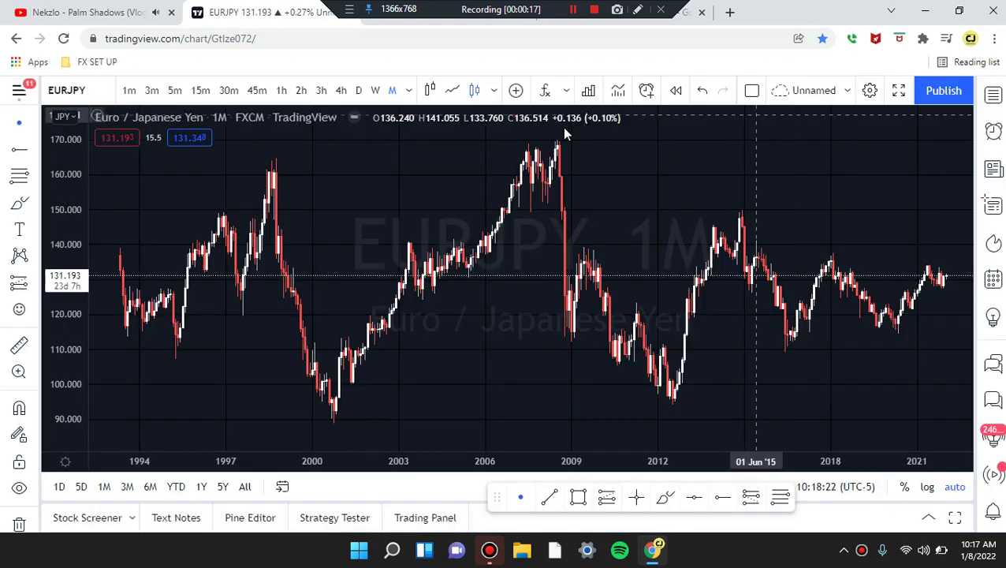
{"action": "left_click", "coordinate": [339, 90]}
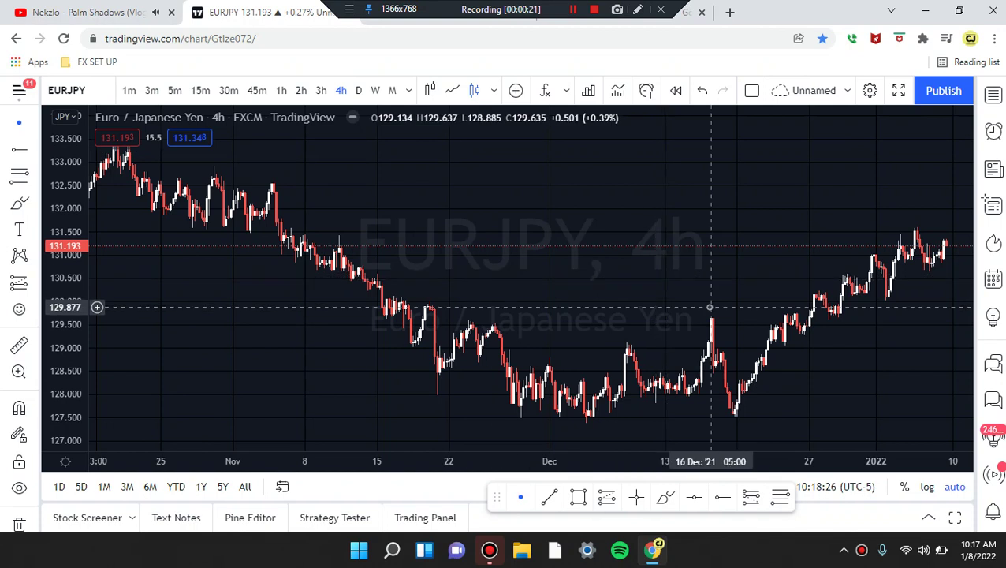
{"action": "scroll", "coordinate": [710, 307], "scroll_direction": "up", "scroll_amount": 3}
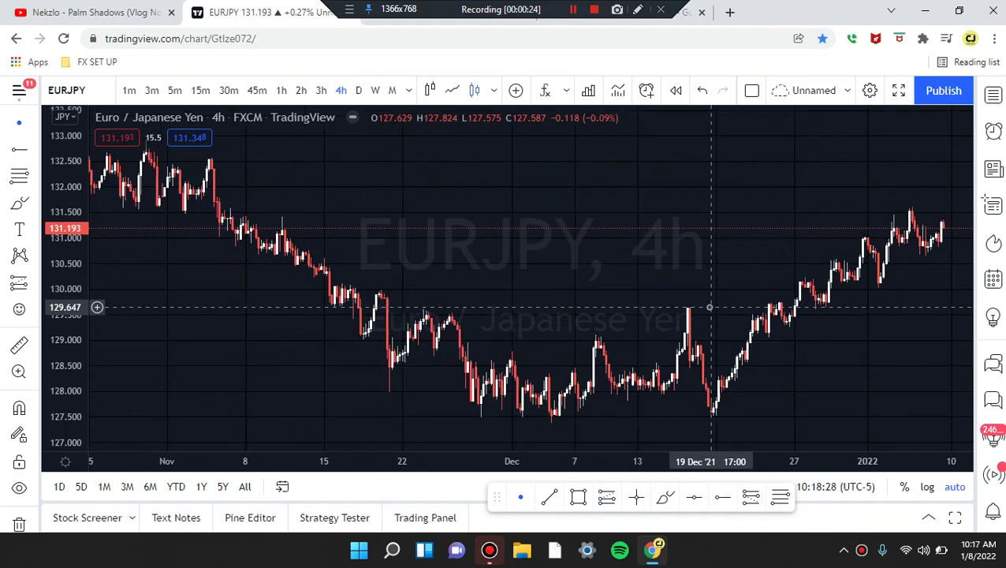
{"action": "scroll", "coordinate": [709, 307], "scroll_direction": "right", "scroll_amount": 2}
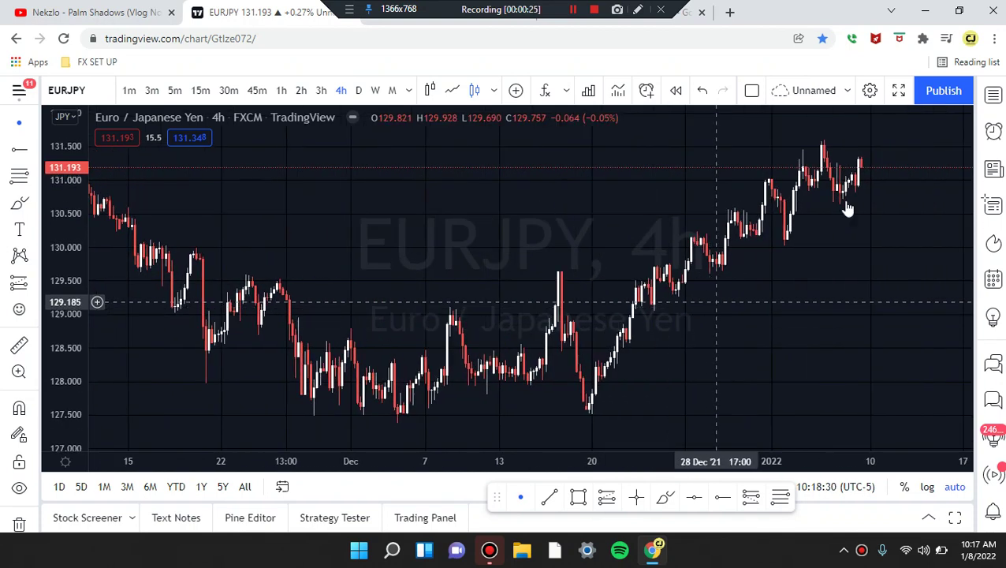
- Brush three roughly horizontal freehand levels across the October–January price action, at about 133.3, 130.5 and 127.3
{"action": "left_click", "coordinate": [665, 499]}
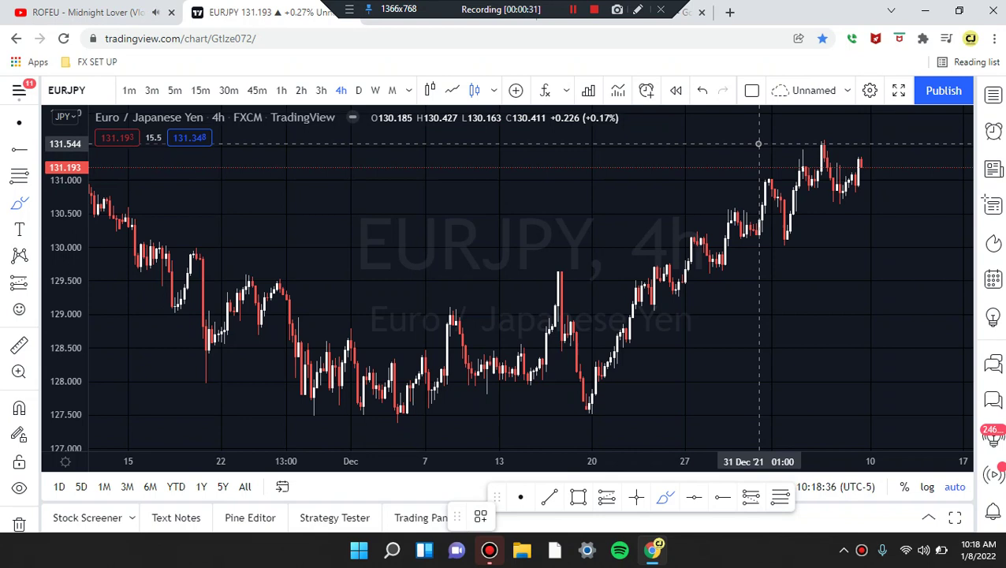
{"action": "scroll", "coordinate": [759, 144], "scroll_direction": "down", "scroll_amount": 5}
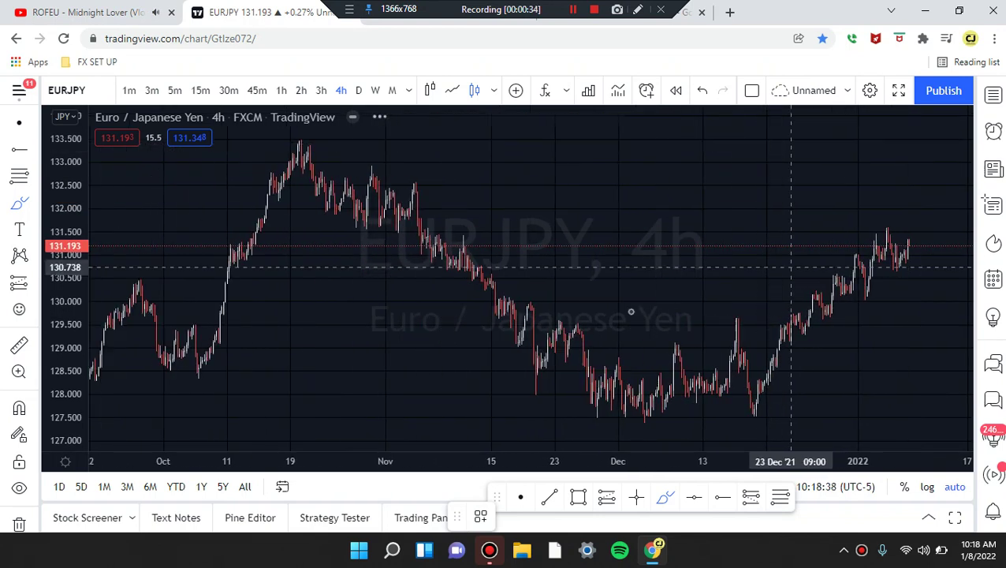
{"action": "mouse_move", "coordinate": [889, 232]}
{"action": "left_mouse_down"}
{"action": "mouse_move", "coordinate": [880, 225]}
{"action": "mouse_move", "coordinate": [937, 244]}
{"action": "mouse_move", "coordinate": [900, 237]}
{"action": "mouse_move", "coordinate": [912, 242]}
{"action": "left_mouse_up"}
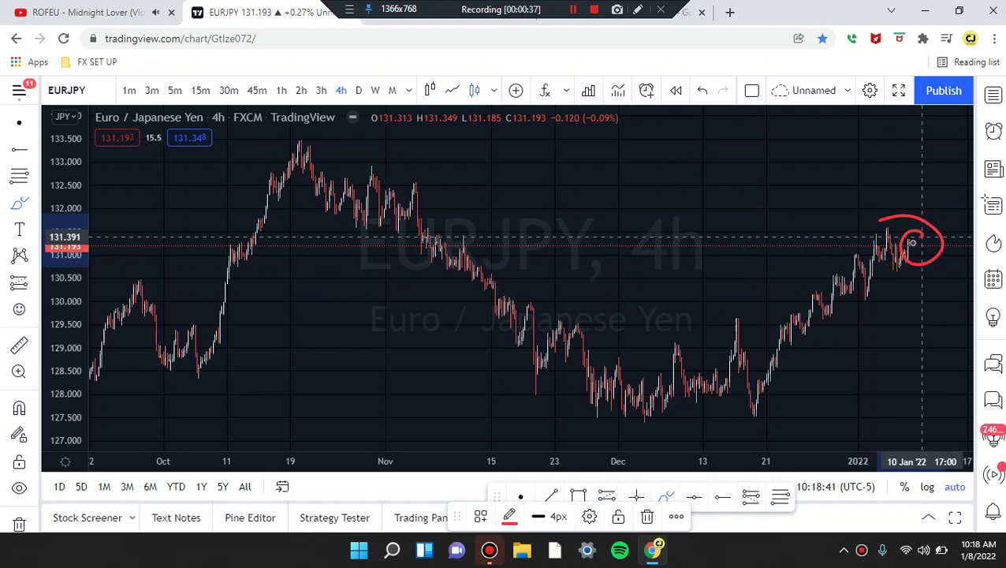
{"action": "key", "text": "ctrl+z"}
{"action": "left_click_drag", "start_coordinate": [273, 144], "coordinate": [932, 154]}
{"action": "left_click_drag", "start_coordinate": [235, 414], "coordinate": [927, 434]}
{"action": "left_click_drag", "start_coordinate": [226, 279], "coordinate": [645, 279]}
{"action": "left_click_drag", "start_coordinate": [724, 284], "coordinate": [951, 276]}
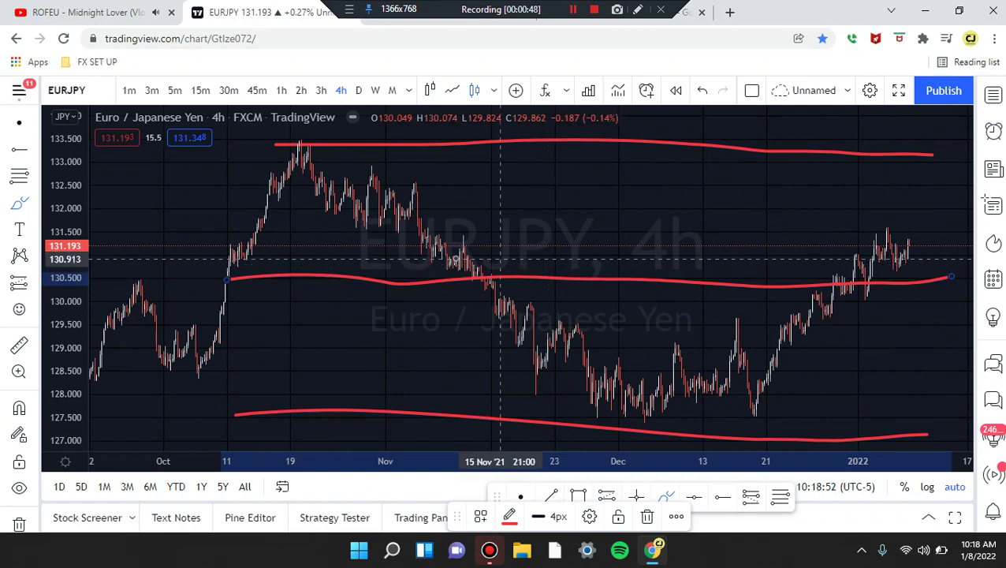
- Trace the double top at the 20 October high with a freehand M-shaped brush stroke
{"action": "scroll", "coordinate": [456, 259], "scroll_direction": "left", "scroll_amount": 3}
{"action": "scroll", "coordinate": [456, 259], "scroll_direction": "left", "scroll_amount": 3}
{"action": "scroll", "coordinate": [456, 258], "scroll_direction": "up", "scroll_amount": 5}
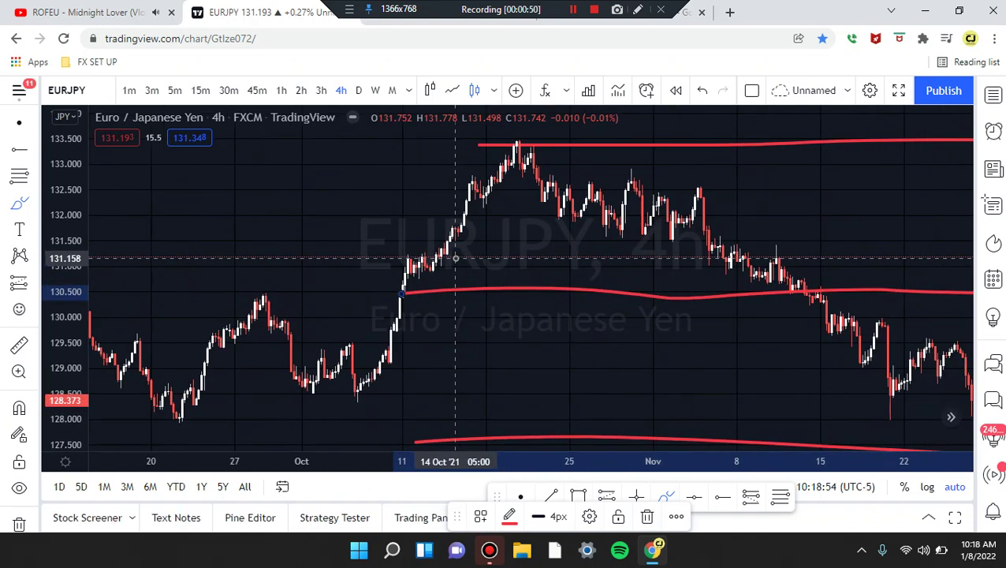
{"action": "scroll", "coordinate": [466, 231], "scroll_direction": "left", "scroll_amount": 1}
{"action": "scroll", "coordinate": [467, 230], "scroll_direction": "up", "scroll_amount": 3}
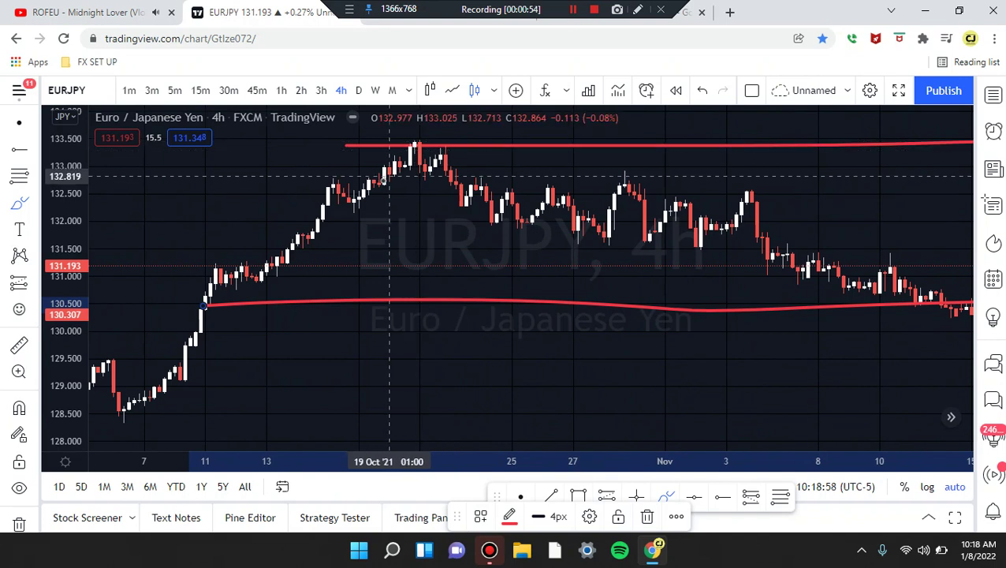
{"action": "mouse_move", "coordinate": [379, 183]}
{"action": "left_mouse_down"}
{"action": "mouse_move", "coordinate": [410, 150]}
{"action": "mouse_move", "coordinate": [462, 199]}
{"action": "left_mouse_up"}
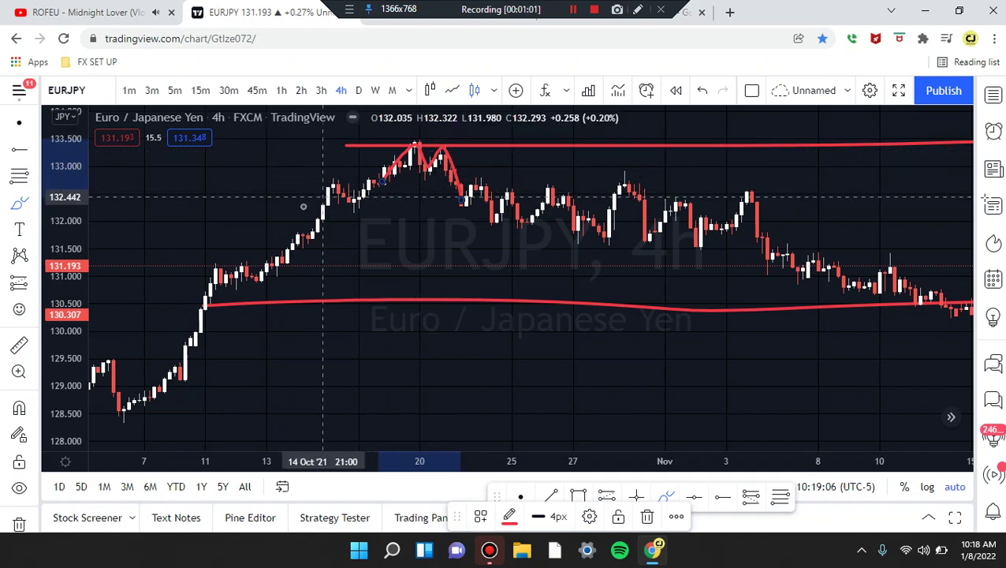
- Place two horizontal rays starting in mid-October, one at 132.036 and one at 128.690
{"action": "scroll", "coordinate": [83, 221], "scroll_direction": "up", "scroll_amount": 2}
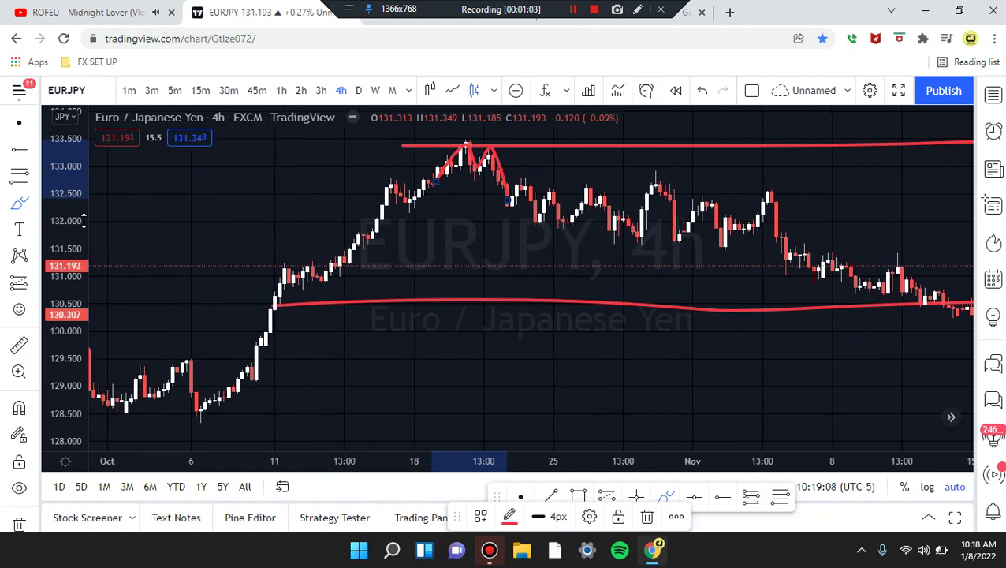
{"action": "left_click_drag", "start_coordinate": [67, 221], "coordinate": [67, 252]}
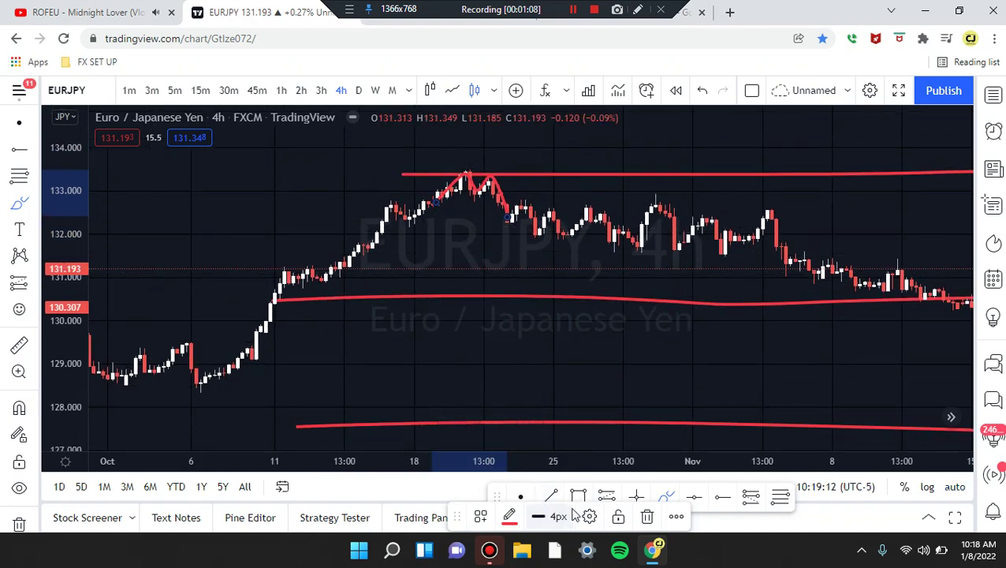
{"action": "left_click", "coordinate": [726, 502]}
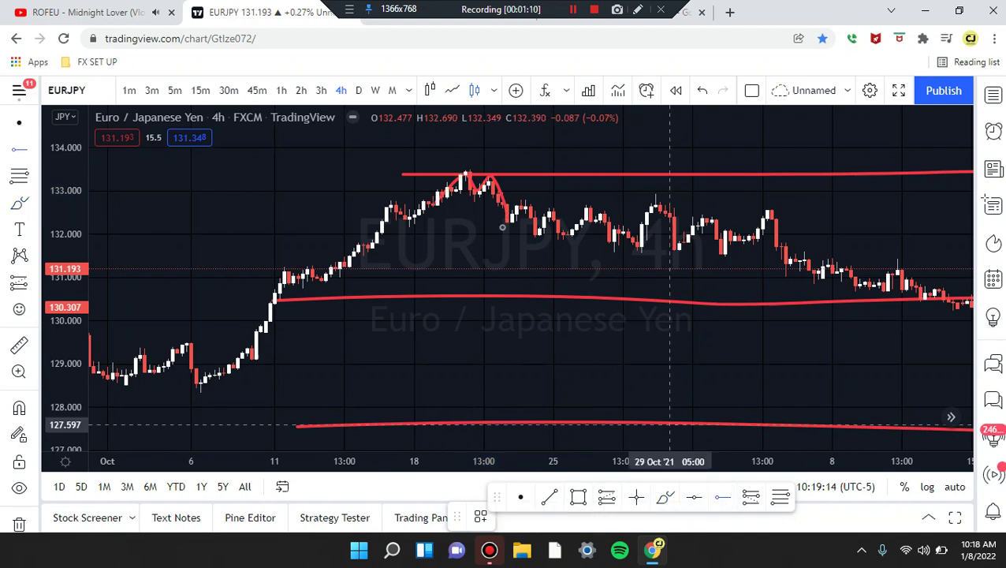
{"action": "left_click", "coordinate": [339, 233]}
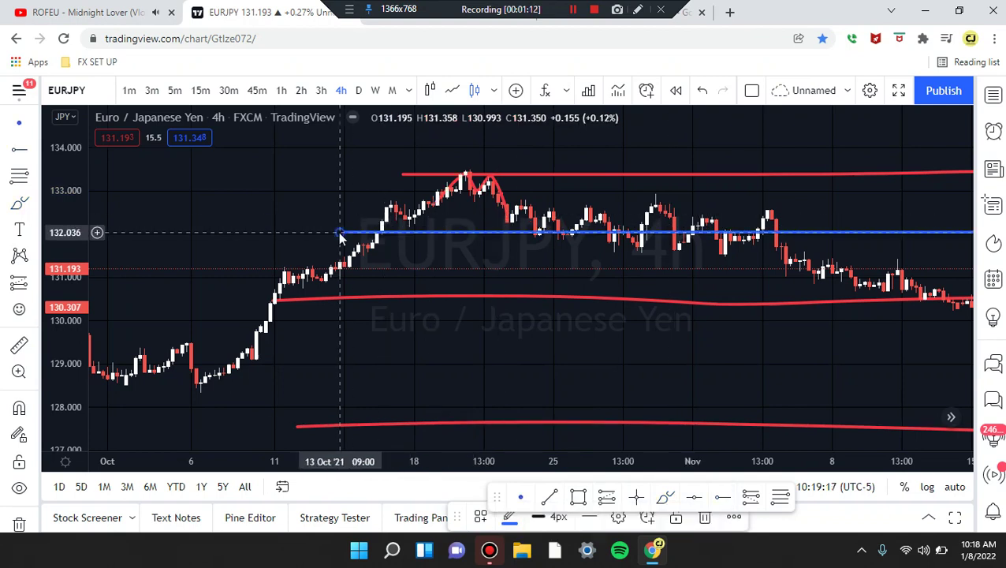
{"action": "left_click", "coordinate": [719, 504]}
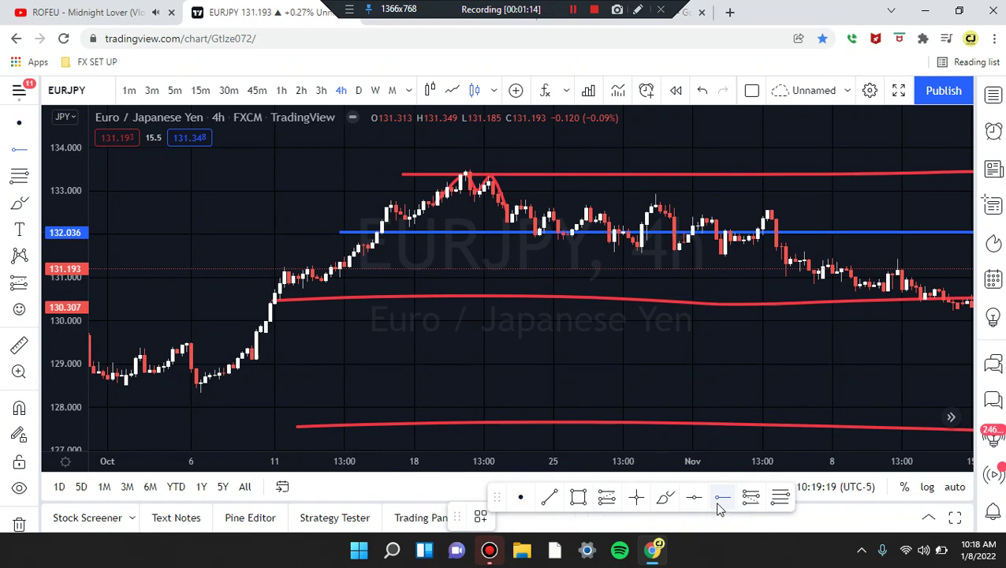
{"action": "left_click", "coordinate": [298, 377]}
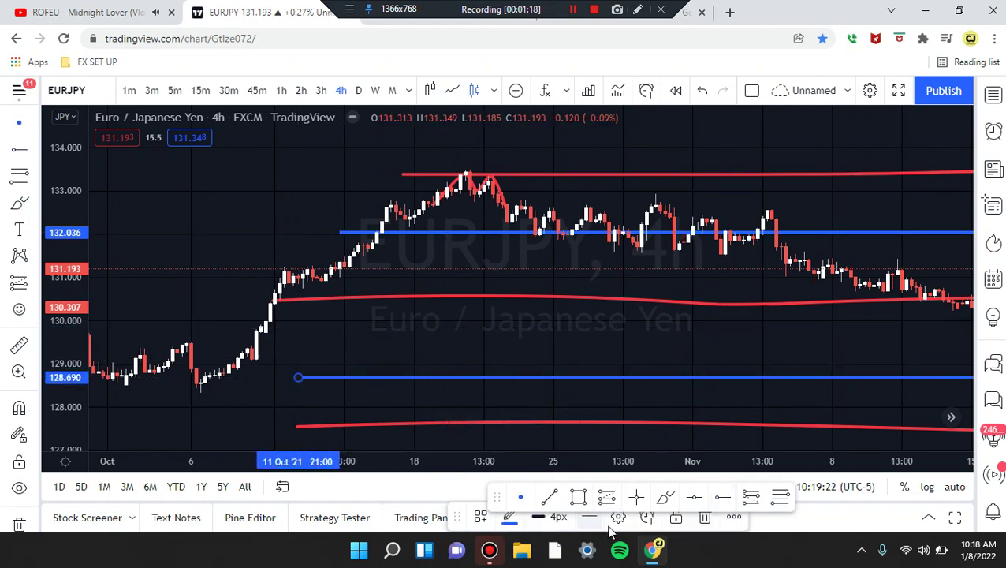
- Brush a freehand wave along the sideways price swings around 132 from 21 October to 4 November
{"action": "left_click", "coordinate": [666, 498]}
{"action": "scroll", "coordinate": [529, 237], "scroll_direction": "up", "scroll_amount": 2}
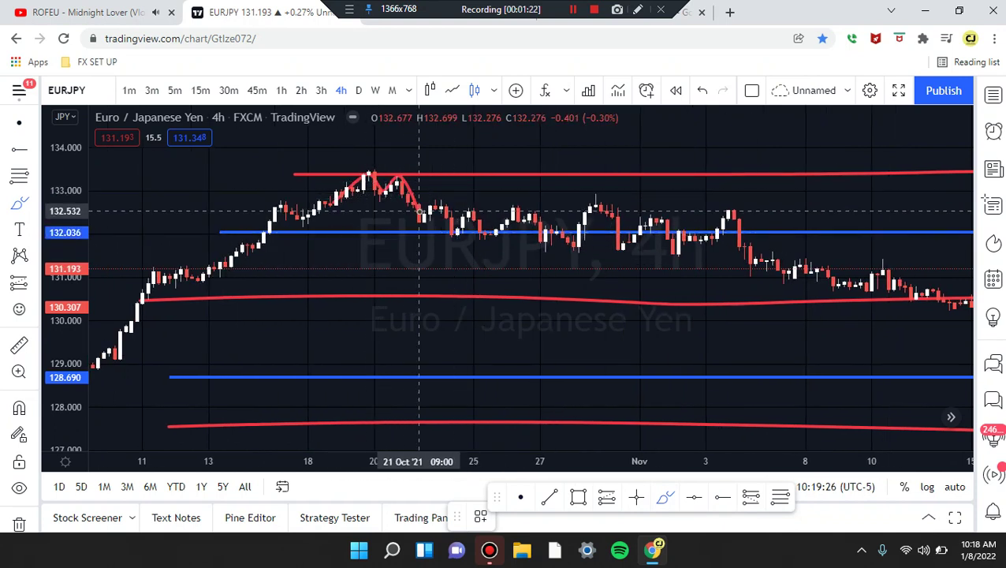
{"action": "mouse_move", "coordinate": [419, 211]}
{"action": "left_mouse_down"}
{"action": "mouse_move", "coordinate": [416, 199]}
{"action": "mouse_move", "coordinate": [429, 231]}
{"action": "mouse_move", "coordinate": [544, 218]}
{"action": "mouse_move", "coordinate": [577, 234]}
{"action": "mouse_move", "coordinate": [615, 220]}
{"action": "mouse_move", "coordinate": [671, 232]}
{"action": "mouse_move", "coordinate": [690, 251]}
{"action": "mouse_move", "coordinate": [741, 224]}
{"action": "left_mouse_up"}
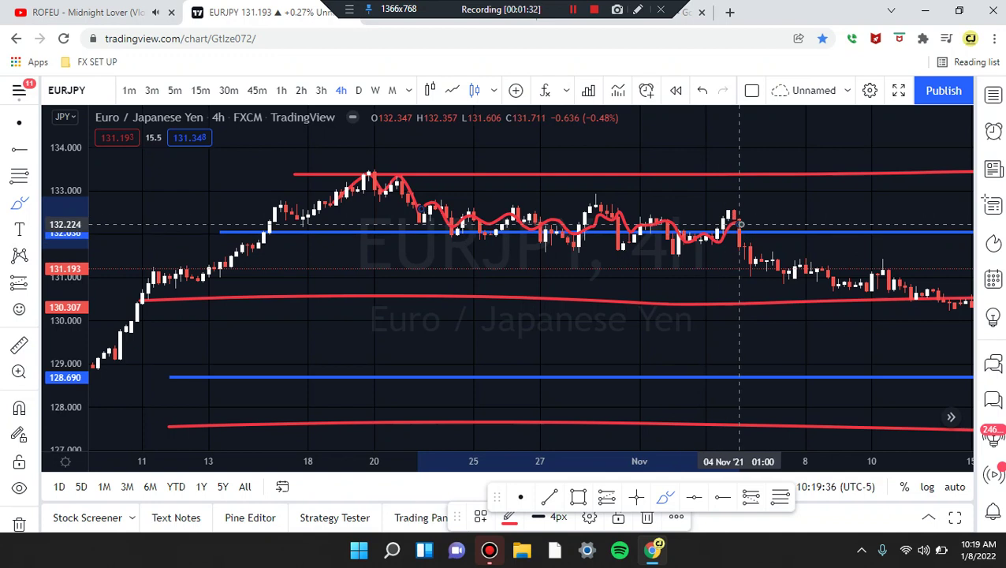
- Brush an upper and a lower boundary line around the late October to early November consolidation range
{"action": "scroll", "coordinate": [741, 224], "scroll_direction": "right", "scroll_amount": 2}
{"action": "left_click_drag", "start_coordinate": [669, 217], "coordinate": [689, 273]}
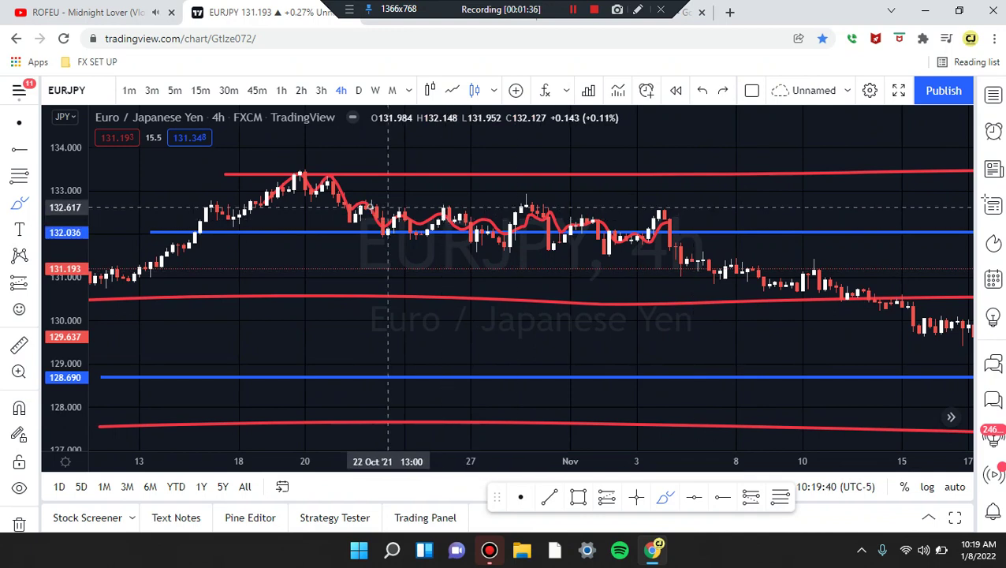
{"action": "left_click_drag", "start_coordinate": [351, 203], "coordinate": [493, 203]}
{"action": "left_click_drag", "start_coordinate": [565, 207], "coordinate": [653, 210]}
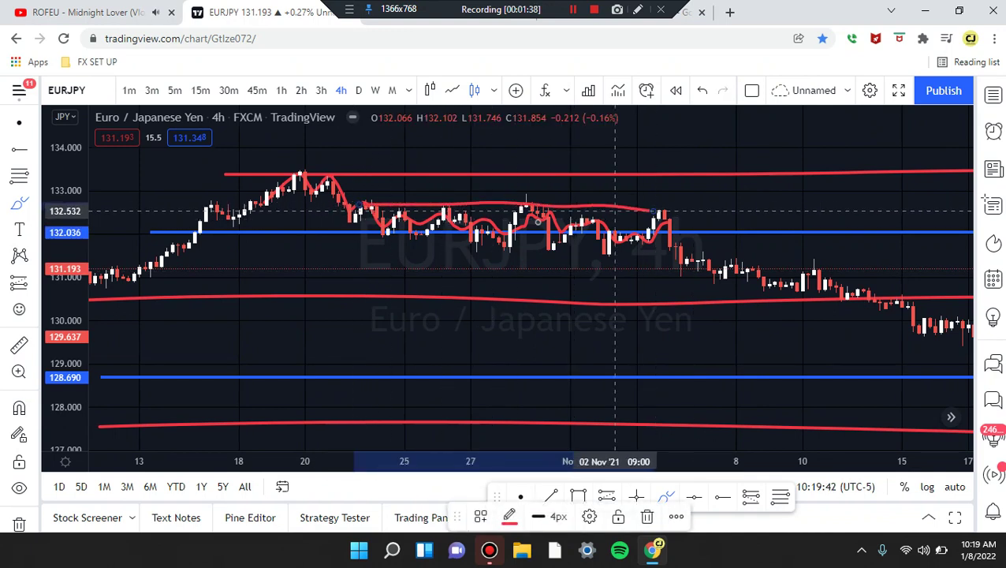
{"action": "left_click_drag", "start_coordinate": [370, 237], "coordinate": [715, 248]}
{"action": "scroll", "coordinate": [715, 247], "scroll_direction": "up", "scroll_amount": 1}
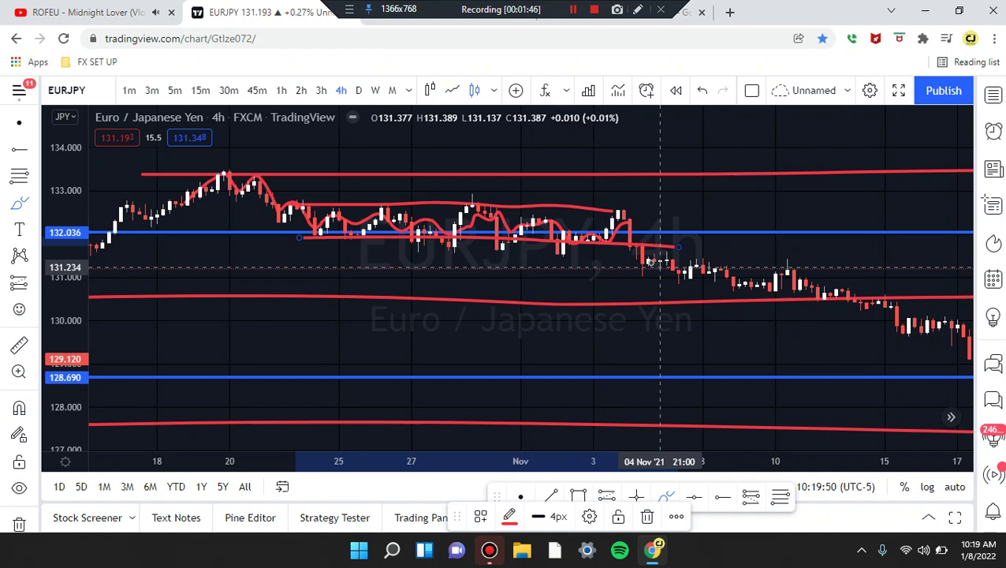
- Try brushing the range's swings and the early November breakdown, and undo these strokes along with the range boundary lines
{"action": "left_click_drag", "start_coordinate": [632, 206], "coordinate": [897, 307]}
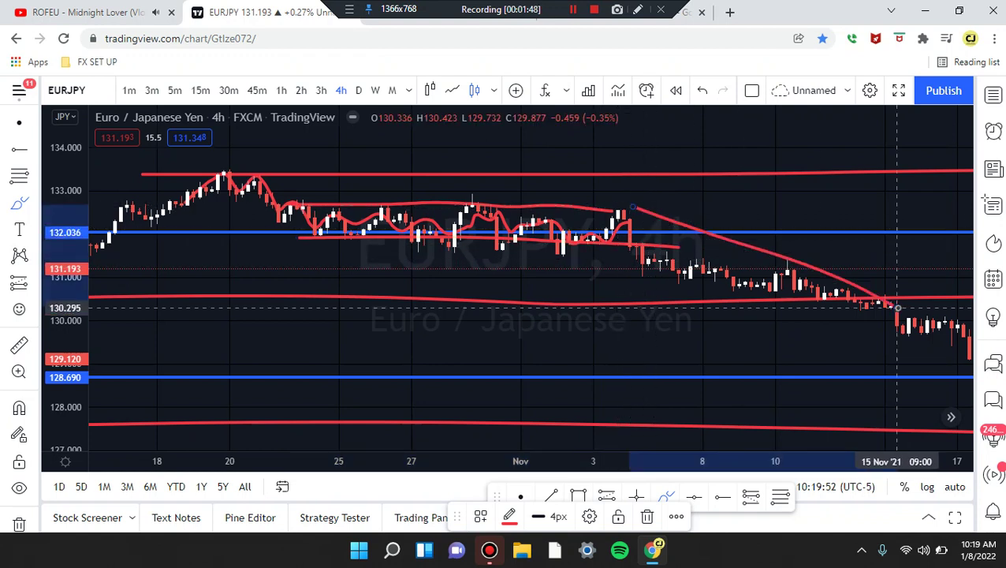
{"action": "key", "text": "ctrl+z"}
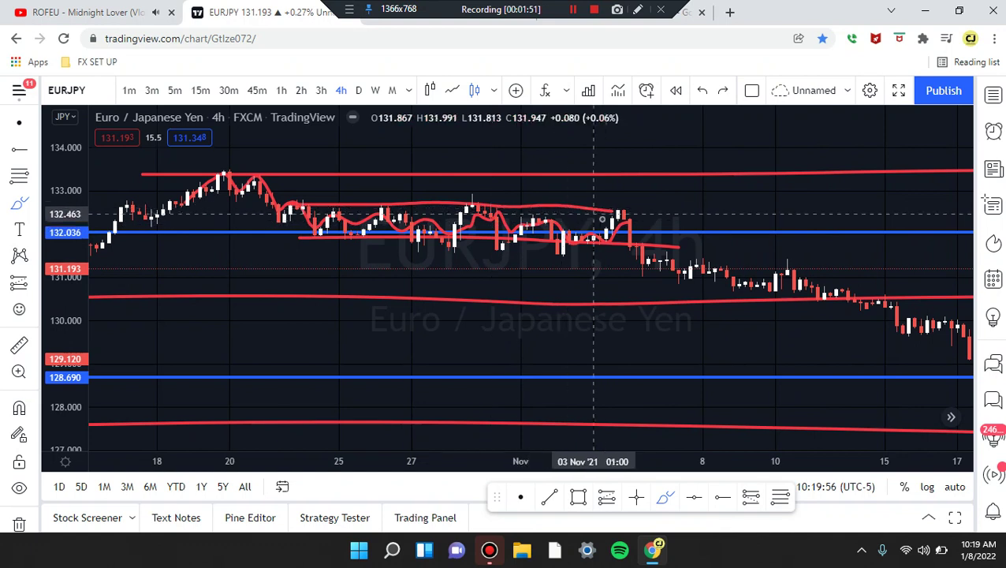
{"action": "mouse_move", "coordinate": [470, 210]}
{"action": "left_mouse_down"}
{"action": "mouse_move", "coordinate": [482, 186]}
{"action": "mouse_move", "coordinate": [509, 249]}
{"action": "left_mouse_up"}
{"action": "mouse_move", "coordinate": [586, 248]}
{"action": "left_mouse_down"}
{"action": "mouse_move", "coordinate": [623, 211]}
{"action": "mouse_move", "coordinate": [648, 261]}
{"action": "left_mouse_up"}
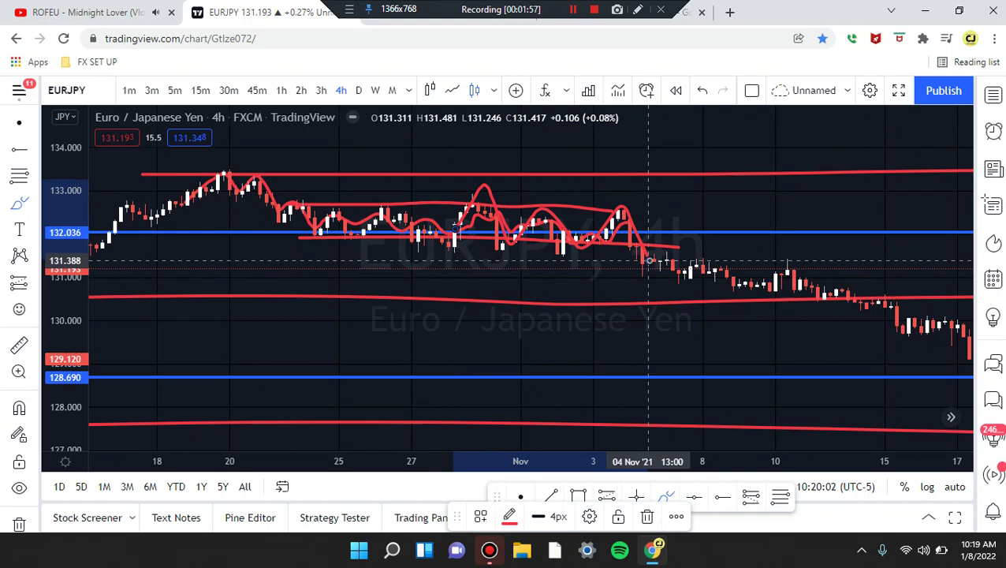
{"action": "left_click_drag", "start_coordinate": [376, 200], "coordinate": [400, 202]}
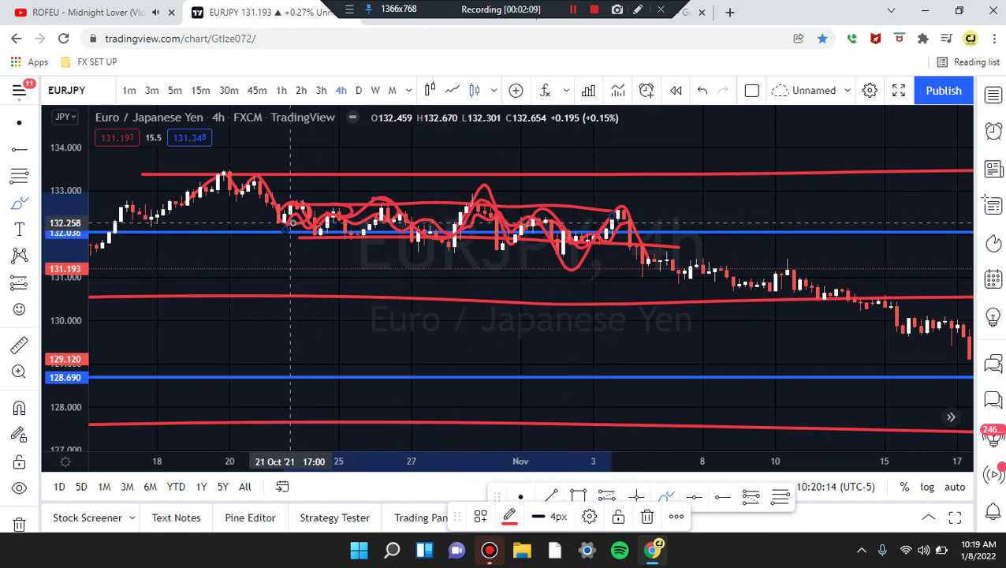
{"action": "mouse_move", "coordinate": [602, 217]}
{"action": "left_mouse_down"}
{"action": "mouse_move", "coordinate": [650, 201]}
{"action": "mouse_move", "coordinate": [661, 235]}
{"action": "left_mouse_up"}
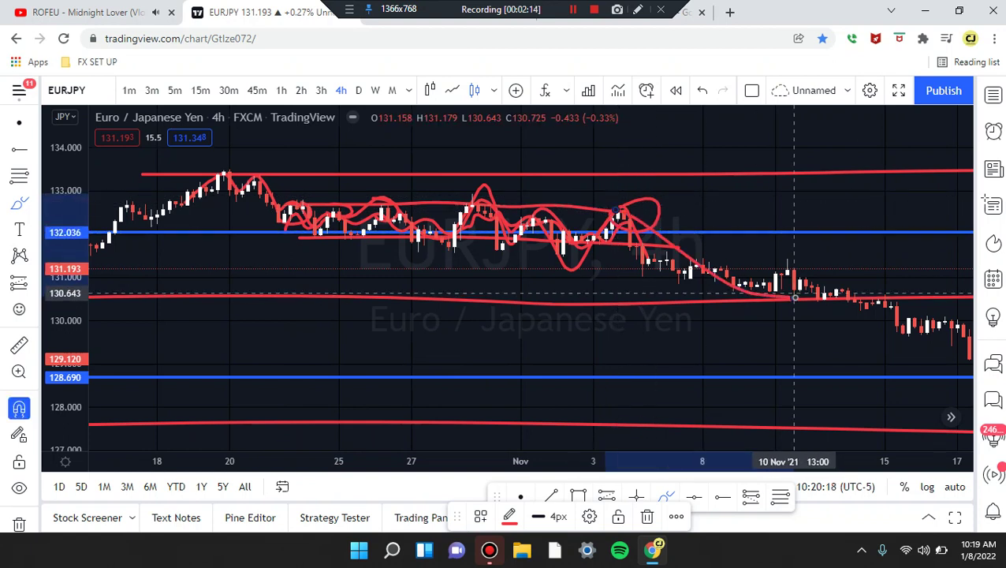
{"action": "key", "text": "ctrl+z"}
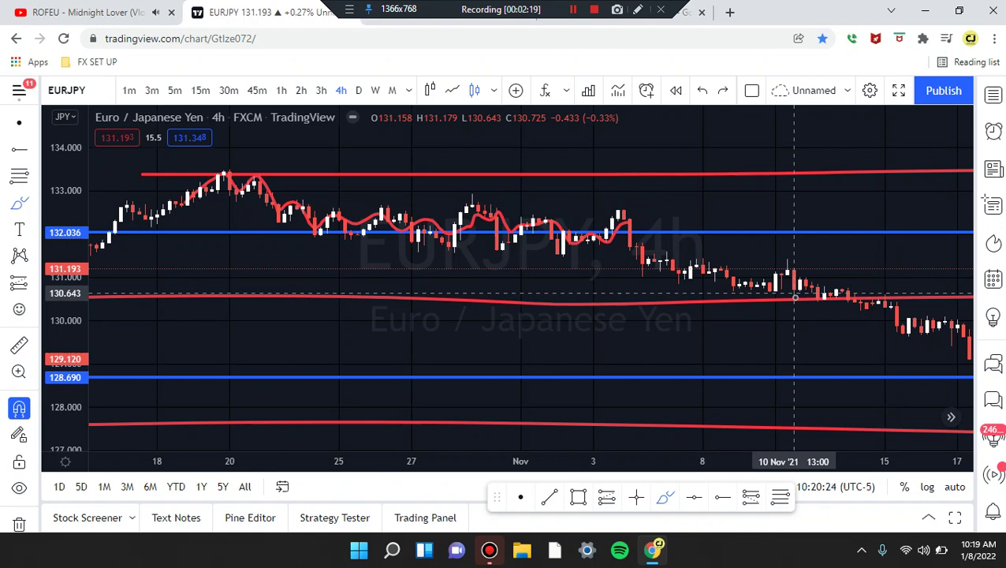
- Brush two descending lines above and below the price decline from early November to December, forming a channel
{"action": "scroll", "coordinate": [795, 297], "scroll_direction": "down", "scroll_amount": 1}
{"action": "scroll", "coordinate": [794, 297], "scroll_direction": "right", "scroll_amount": 4}
{"action": "scroll", "coordinate": [795, 297], "scroll_direction": "up", "scroll_amount": 2}
{"action": "scroll", "coordinate": [795, 296], "scroll_direction": "right", "scroll_amount": 10}
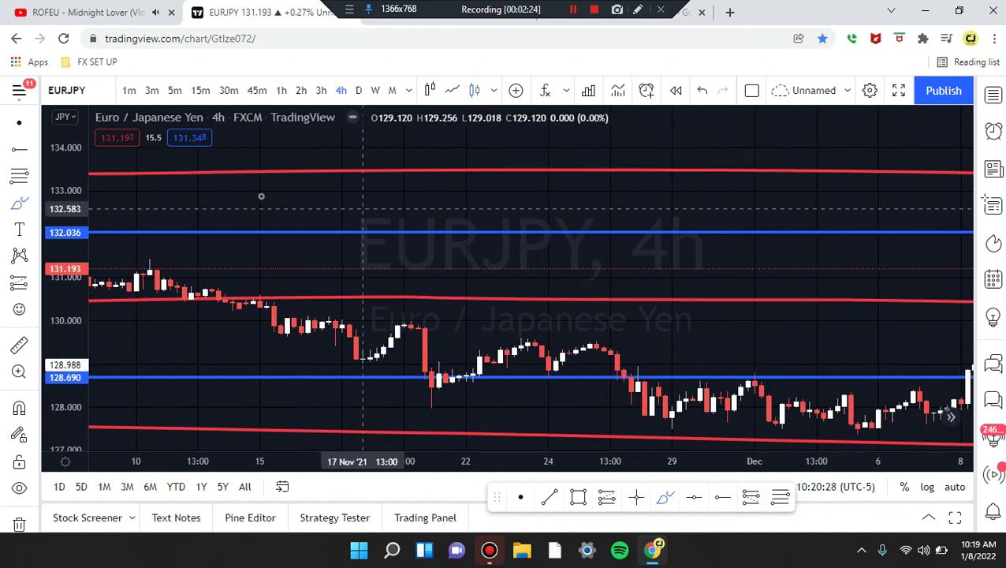
{"action": "scroll", "coordinate": [148, 224], "scroll_direction": "left", "scroll_amount": 5}
{"action": "mouse_move", "coordinate": [392, 190]}
{"action": "left_mouse_down"}
{"action": "mouse_move", "coordinate": [567, 223]}
{"action": "mouse_move", "coordinate": [971, 369]}
{"action": "left_mouse_up"}
{"action": "left_click_drag", "start_coordinate": [376, 286], "coordinate": [921, 426]}
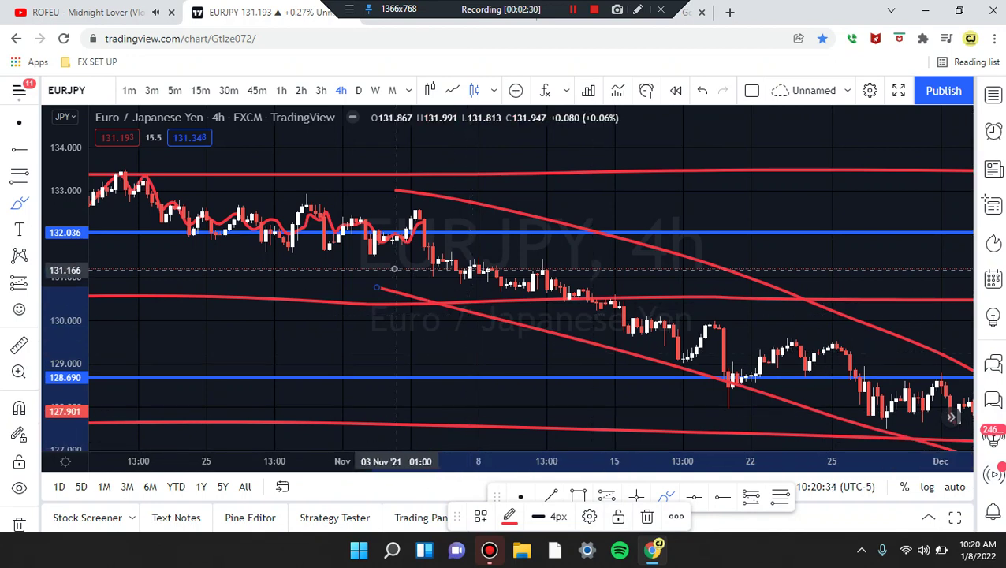
- Brush four short, roughly horizontal levels along the November decline at about 131.4, 130.5, 129.2 and 128.3
{"action": "left_click_drag", "start_coordinate": [402, 267], "coordinate": [685, 263]}
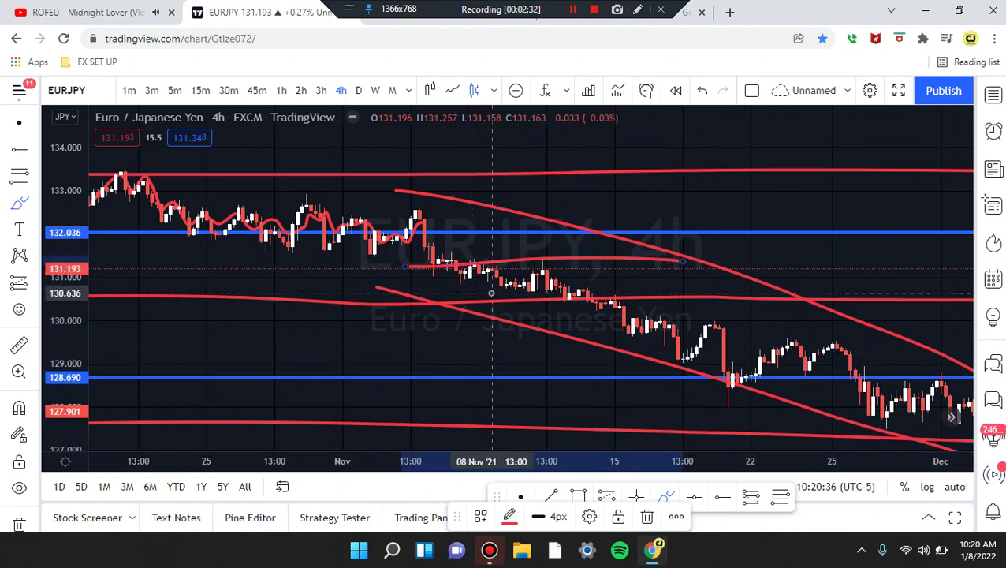
{"action": "left_click_drag", "start_coordinate": [415, 312], "coordinate": [732, 287]}
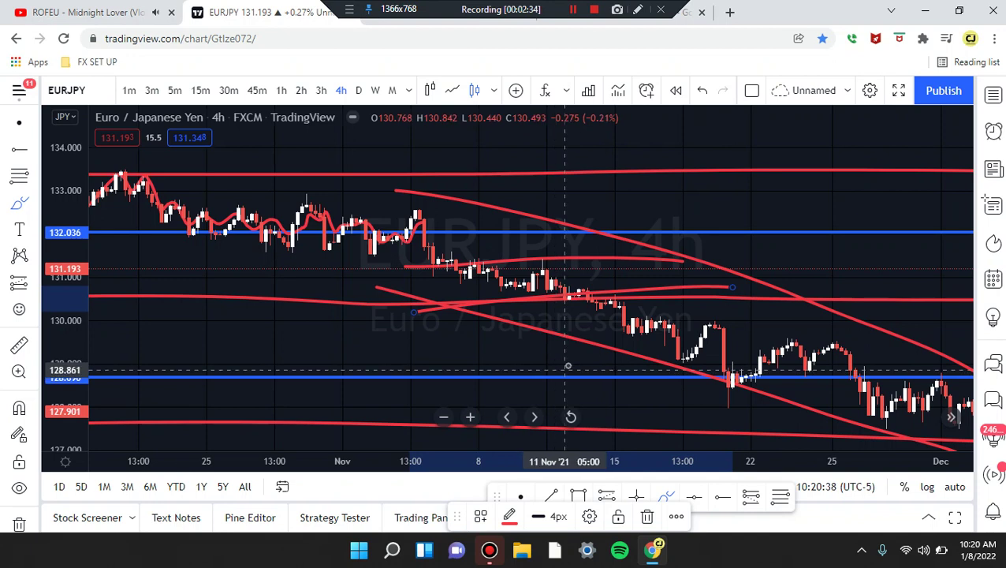
{"action": "left_click_drag", "start_coordinate": [568, 359], "coordinate": [848, 347]}
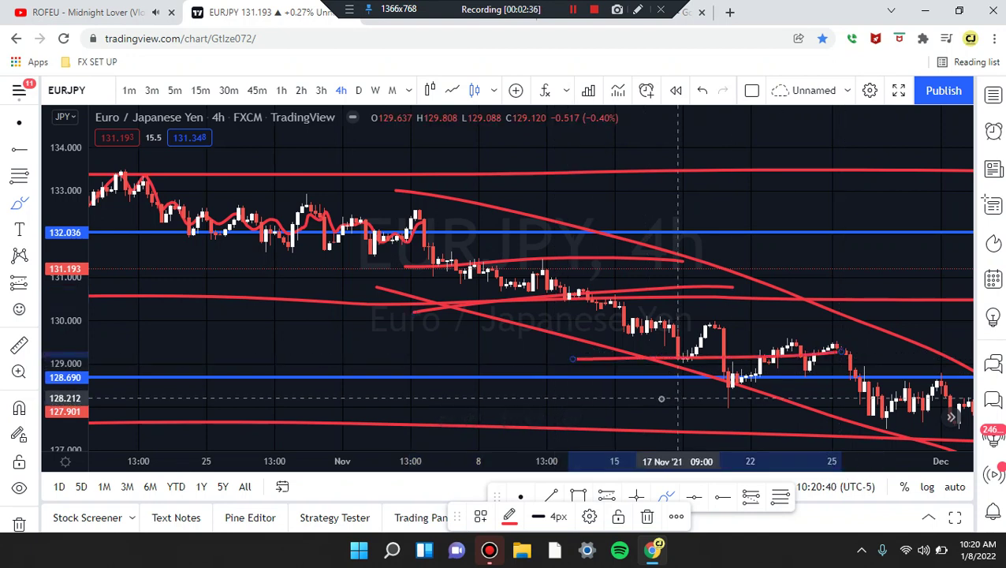
{"action": "left_click_drag", "start_coordinate": [615, 394], "coordinate": [929, 389]}
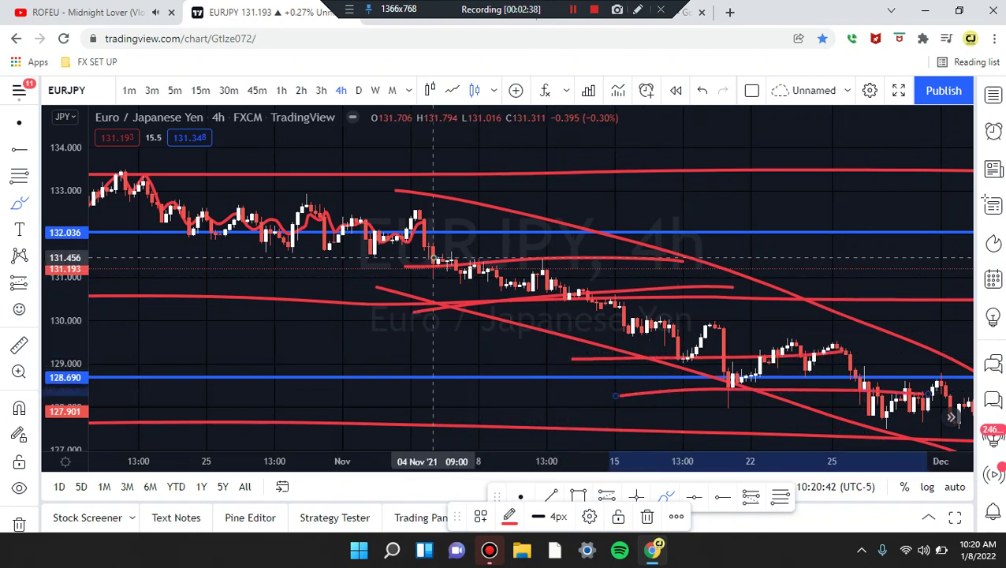
- Undo a trial stroke down the November decline and trace the double top of 22 to 26 November with the brush
{"action": "mouse_move", "coordinate": [420, 212]}
{"action": "left_mouse_down"}
{"action": "mouse_move", "coordinate": [523, 308]}
{"action": "mouse_move", "coordinate": [556, 254]}
{"action": "mouse_move", "coordinate": [653, 355]}
{"action": "mouse_move", "coordinate": [682, 323]}
{"action": "mouse_move", "coordinate": [713, 325]}
{"action": "mouse_move", "coordinate": [756, 416]}
{"action": "mouse_move", "coordinate": [793, 344]}
{"action": "mouse_move", "coordinate": [865, 412]}
{"action": "left_mouse_up"}
{"action": "key", "text": "ctrl+z"}
{"action": "mouse_move", "coordinate": [754, 372]}
{"action": "left_mouse_down"}
{"action": "mouse_move", "coordinate": [778, 342]}
{"action": "mouse_move", "coordinate": [873, 391]}
{"action": "left_mouse_up"}
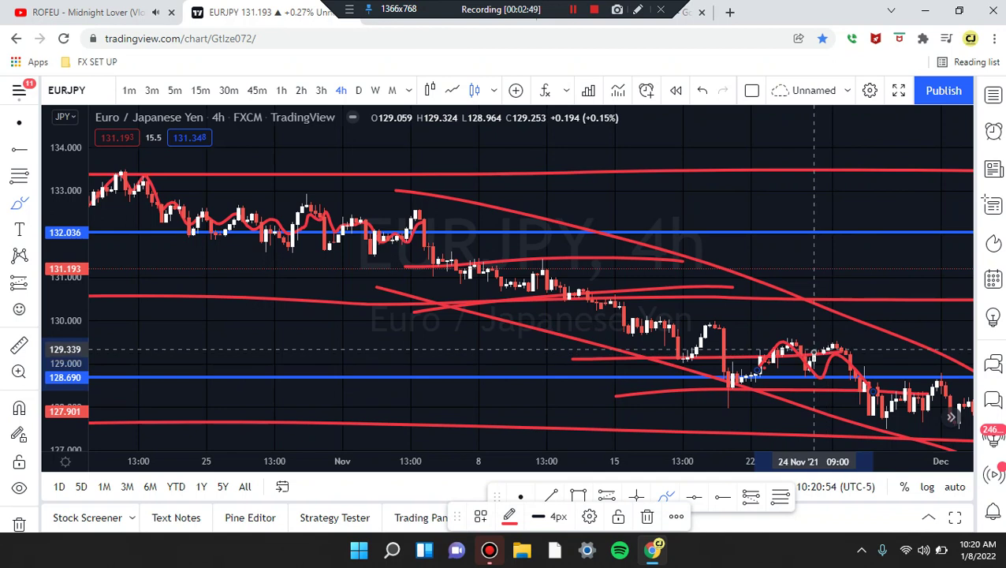
- Circle the mid-November swing high near 129.8 with the brush and draw a descending line from about 130.4 to 127.5 along the late November decline
{"action": "mouse_move", "coordinate": [793, 331]}
{"action": "left_mouse_down"}
{"action": "mouse_move", "coordinate": [849, 332]}
{"action": "mouse_move", "coordinate": [755, 338]}
{"action": "left_mouse_up"}
{"action": "key", "text": "ctrl+z"}
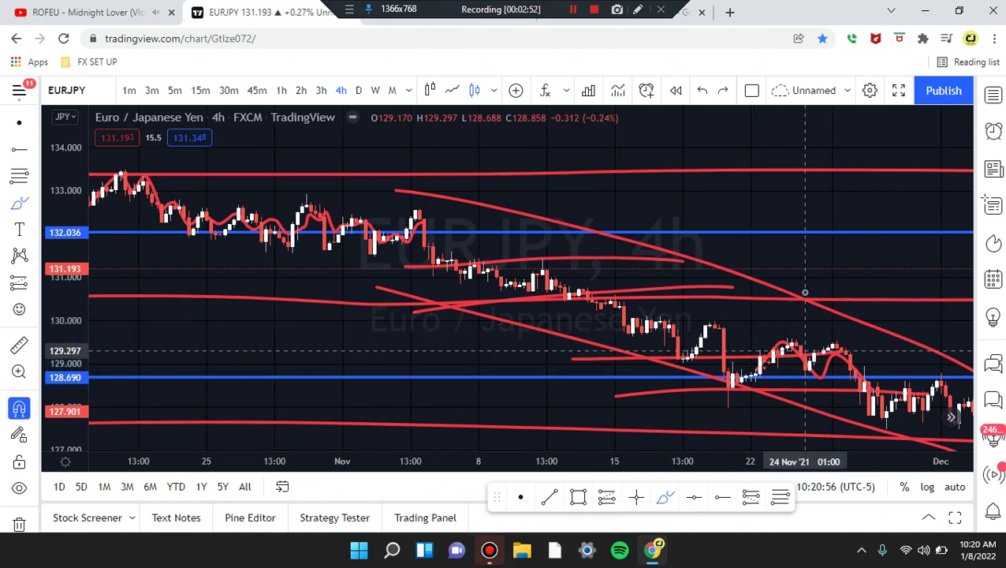
{"action": "scroll", "coordinate": [836, 292], "scroll_direction": "right", "scroll_amount": 3}
{"action": "scroll", "coordinate": [809, 354], "scroll_direction": "right", "scroll_amount": 4}
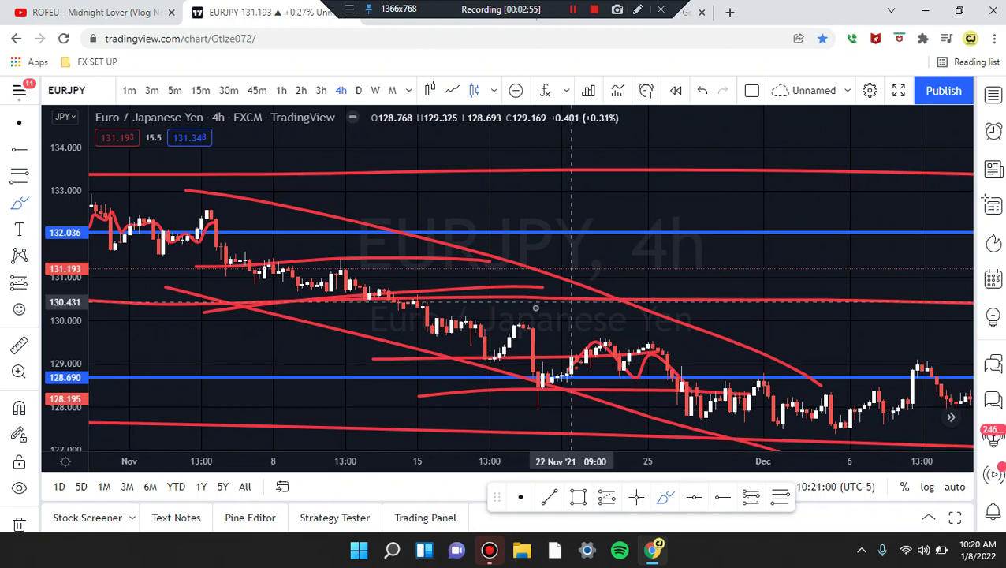
{"action": "mouse_move", "coordinate": [512, 316]}
{"action": "left_mouse_down"}
{"action": "mouse_move", "coordinate": [561, 315]}
{"action": "mouse_move", "coordinate": [506, 336]}
{"action": "mouse_move", "coordinate": [666, 328]}
{"action": "mouse_move", "coordinate": [519, 336]}
{"action": "left_mouse_up"}
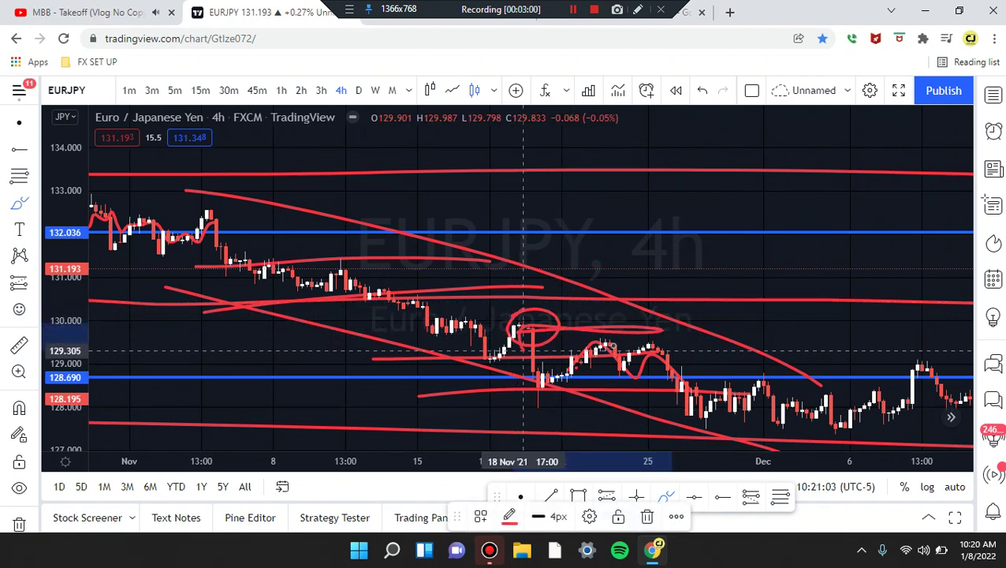
{"action": "key", "text": "ctrl+z"}
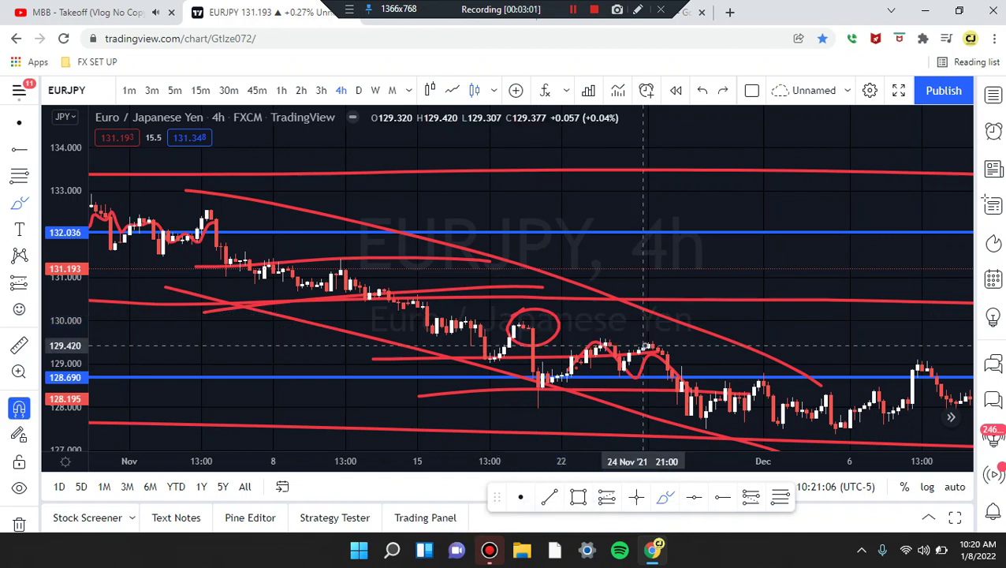
{"action": "left_click_drag", "start_coordinate": [635, 350], "coordinate": [783, 430]}
- Try brushing the December lows, the rally from 20 December to about 132.1 and a short level near 130.5, and undo these strokes
{"action": "scroll", "coordinate": [762, 419], "scroll_direction": "right", "scroll_amount": 6}
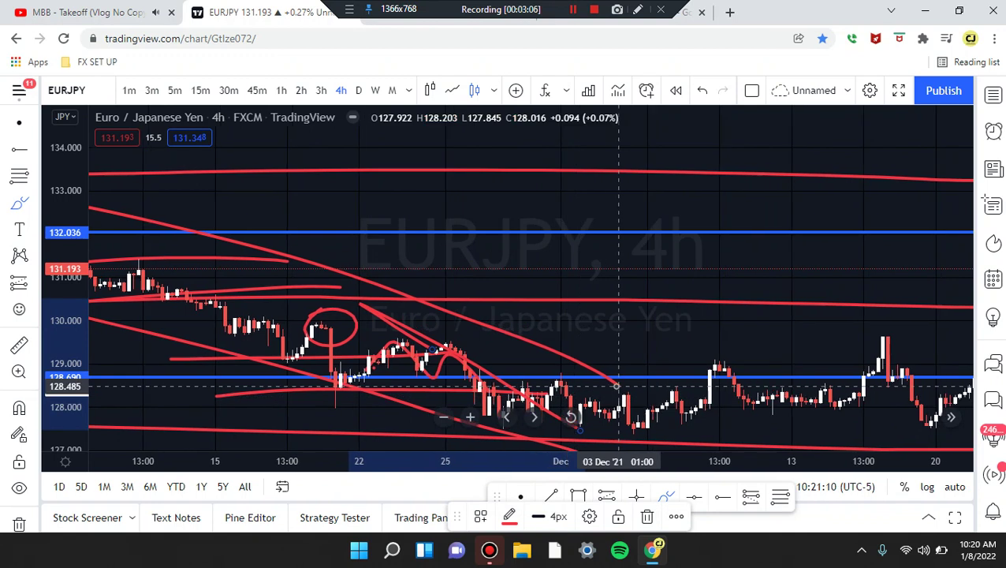
{"action": "scroll", "coordinate": [494, 369], "scroll_direction": "right", "scroll_amount": 10}
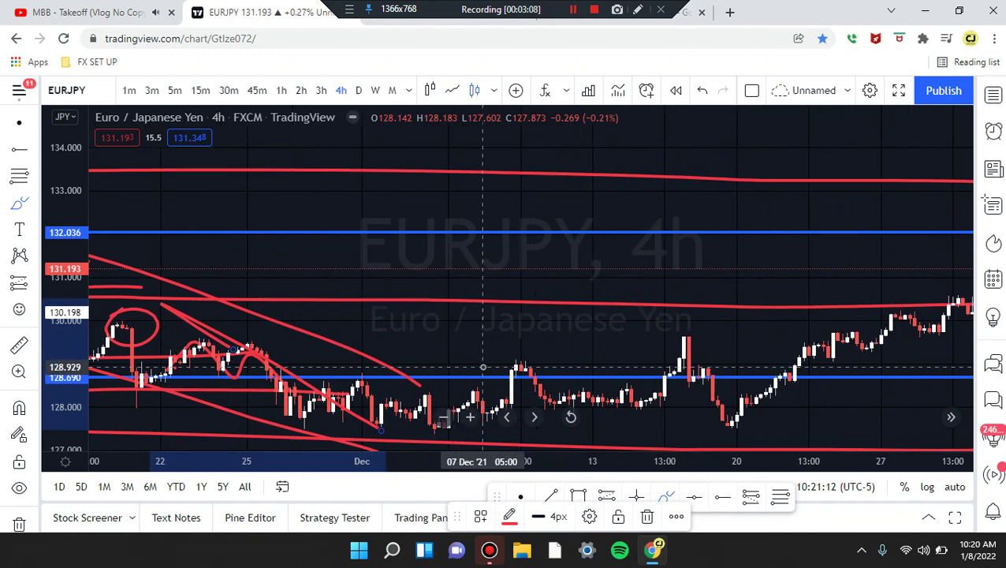
{"action": "scroll", "coordinate": [483, 366], "scroll_direction": "right", "scroll_amount": 1}
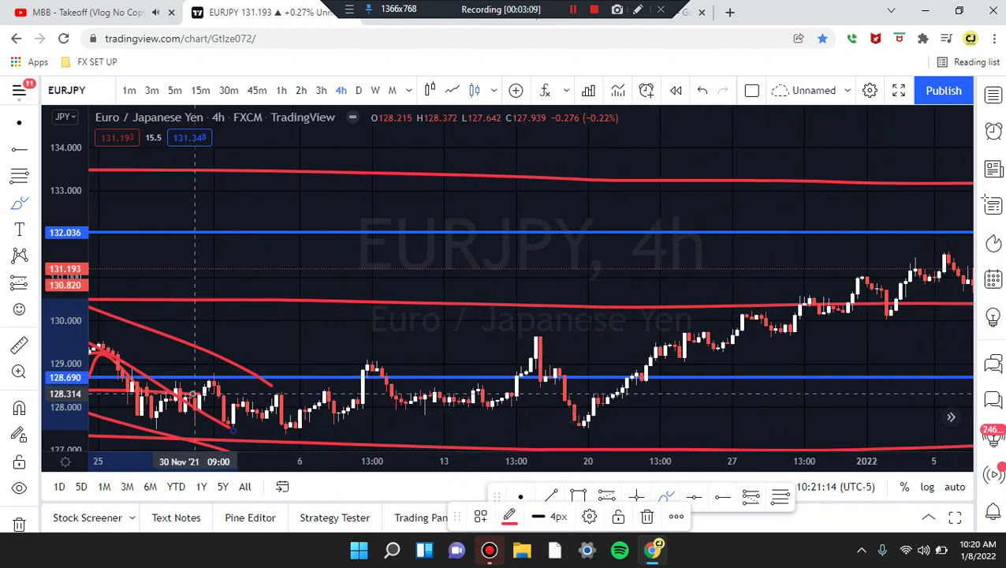
{"action": "mouse_move", "coordinate": [157, 414]}
{"action": "left_mouse_down"}
{"action": "mouse_move", "coordinate": [164, 426]}
{"action": "mouse_move", "coordinate": [185, 418]}
{"action": "mouse_move", "coordinate": [207, 430]}
{"action": "mouse_move", "coordinate": [284, 422]}
{"action": "mouse_move", "coordinate": [450, 461]}
{"action": "left_mouse_up"}
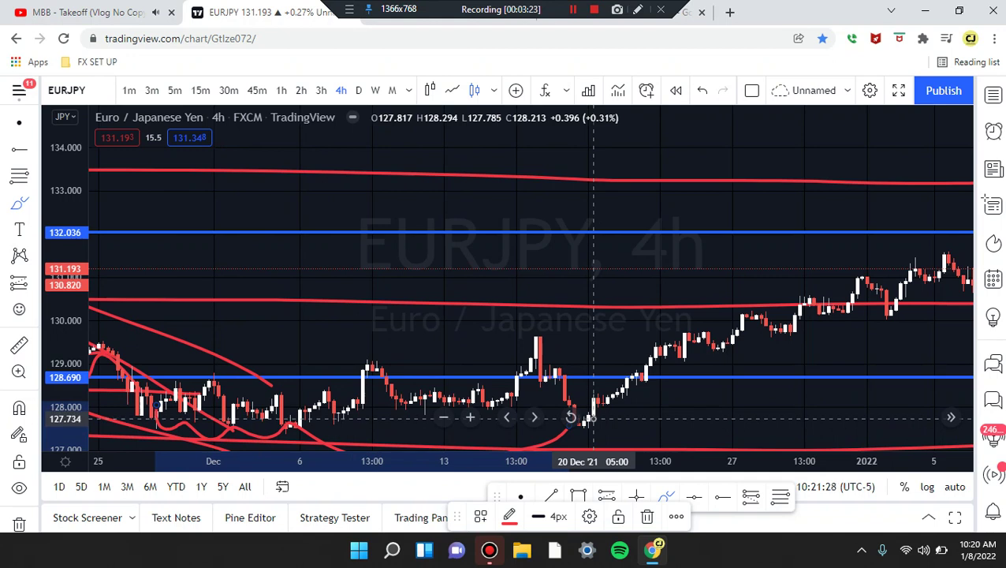
{"action": "mouse_move", "coordinate": [591, 432]}
{"action": "left_mouse_down"}
{"action": "mouse_move", "coordinate": [969, 257]}
{"action": "mouse_move", "coordinate": [971, 229]}
{"action": "left_mouse_up"}
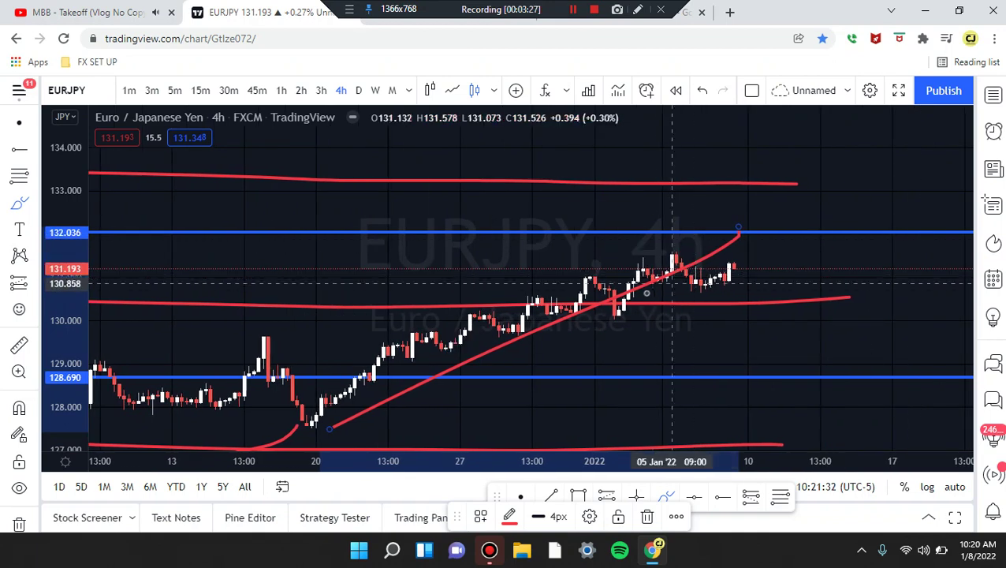
{"action": "left_click_drag", "start_coordinate": [662, 297], "coordinate": [753, 297]}
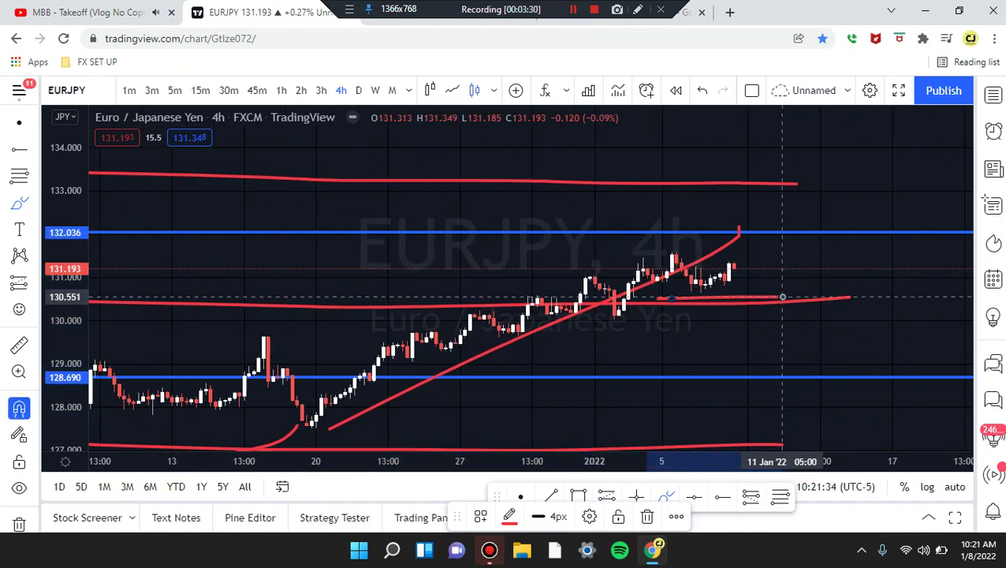
{"action": "key", "text": "ctrl+z"}
{"action": "key", "text": "ctrl+z"}
{"action": "key", "text": "ctrl+z"}
{"action": "key", "text": "ctrl+z"}
{"action": "scroll", "coordinate": [782, 298], "scroll_direction": "left", "scroll_amount": 4}
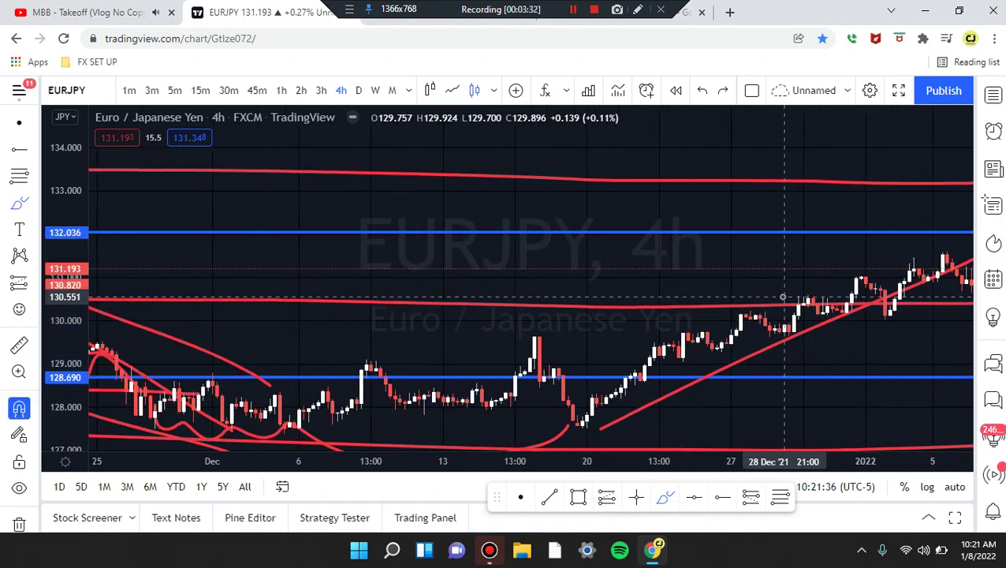
- Try tracing the double-peak swings of 29 December to 3 January and 4 to 7 January with the brush, and undo them
{"action": "scroll", "coordinate": [690, 280], "scroll_direction": "right", "scroll_amount": 4}
{"action": "scroll", "coordinate": [690, 281], "scroll_direction": "up", "scroll_amount": 3}
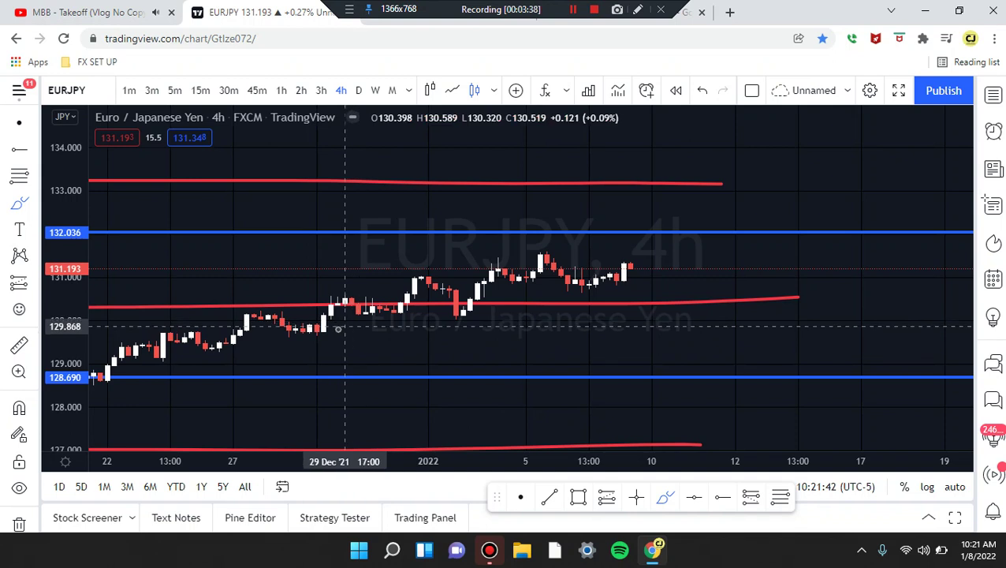
{"action": "mouse_move", "coordinate": [317, 330]}
{"action": "left_mouse_down"}
{"action": "mouse_move", "coordinate": [351, 295]}
{"action": "mouse_move", "coordinate": [385, 311]}
{"action": "mouse_move", "coordinate": [416, 262]}
{"action": "mouse_move", "coordinate": [442, 272]}
{"action": "mouse_move", "coordinate": [465, 323]}
{"action": "left_mouse_up"}
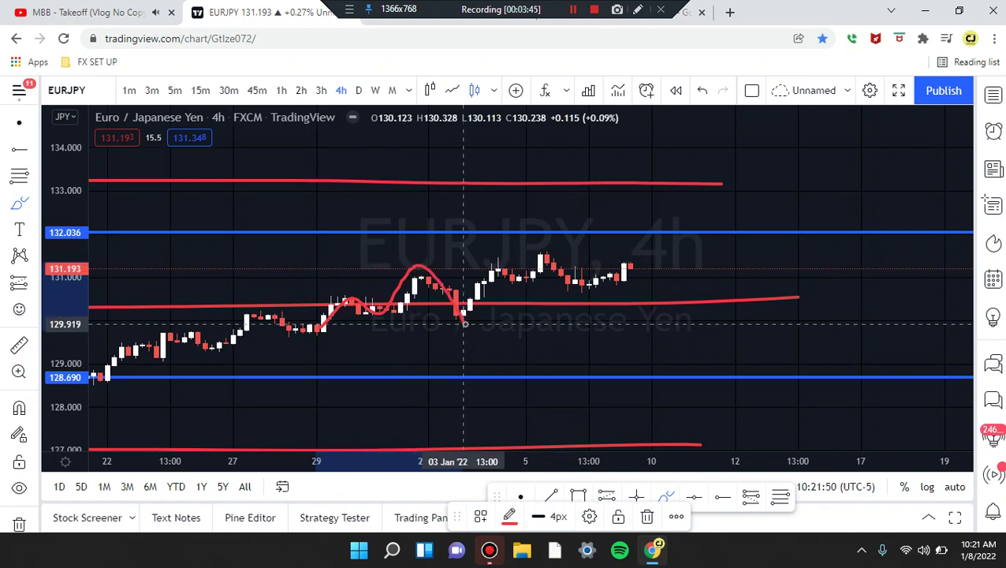
{"action": "mouse_move", "coordinate": [441, 307]}
{"action": "left_mouse_down"}
{"action": "mouse_move", "coordinate": [496, 340]}
{"action": "mouse_move", "coordinate": [435, 302]}
{"action": "left_mouse_up"}
{"action": "key", "text": "ctrl+z"}
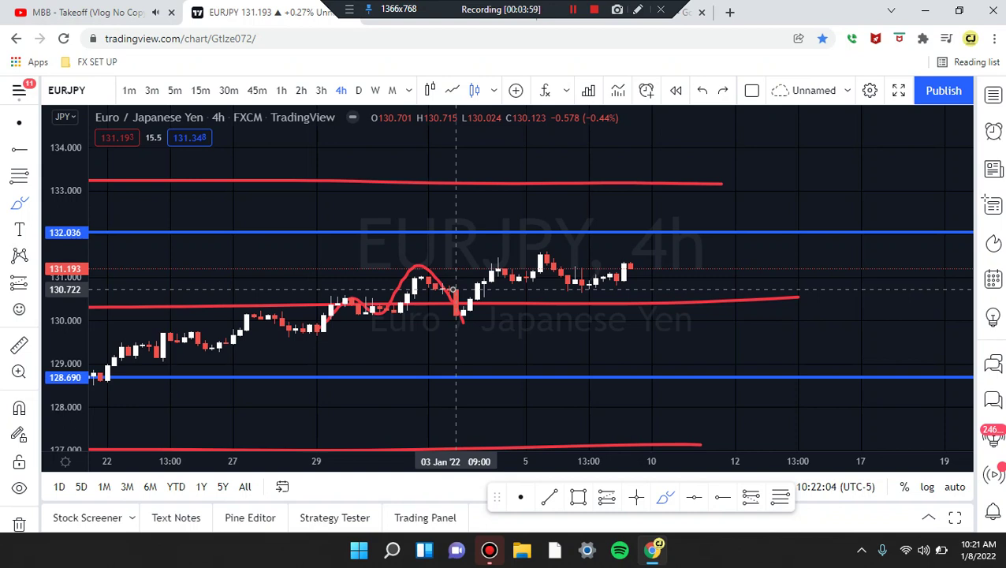
{"action": "left_click", "coordinate": [491, 297]}
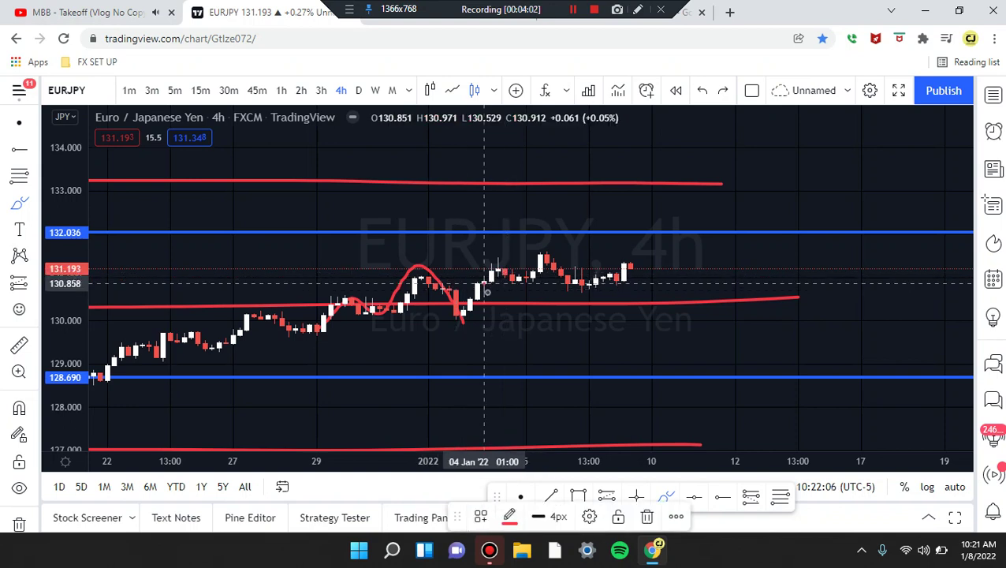
{"action": "mouse_move", "coordinate": [489, 276]}
{"action": "left_mouse_down"}
{"action": "mouse_move", "coordinate": [553, 249]}
{"action": "mouse_move", "coordinate": [588, 290]}
{"action": "mouse_move", "coordinate": [632, 258]}
{"action": "left_mouse_up"}
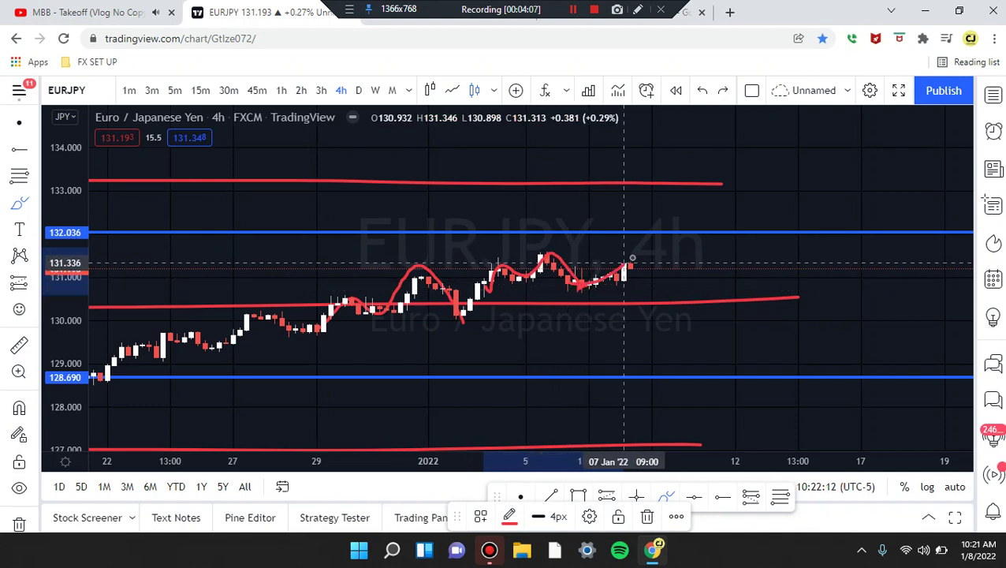
{"action": "key", "text": "ctrl+z"}
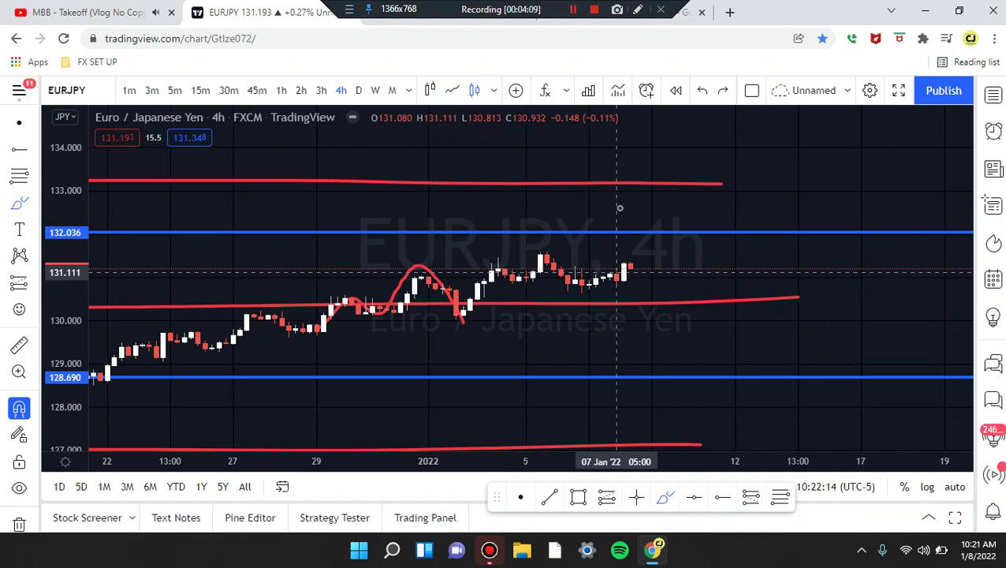
- Try brushing rising waves from 29 December to about 132.3 and from 3 January to about 132.8, and undo both
{"action": "mouse_move", "coordinate": [314, 332]}
{"action": "left_mouse_down"}
{"action": "mouse_move", "coordinate": [449, 245]}
{"action": "mouse_move", "coordinate": [466, 313]}
{"action": "mouse_move", "coordinate": [635, 224]}
{"action": "left_mouse_up"}
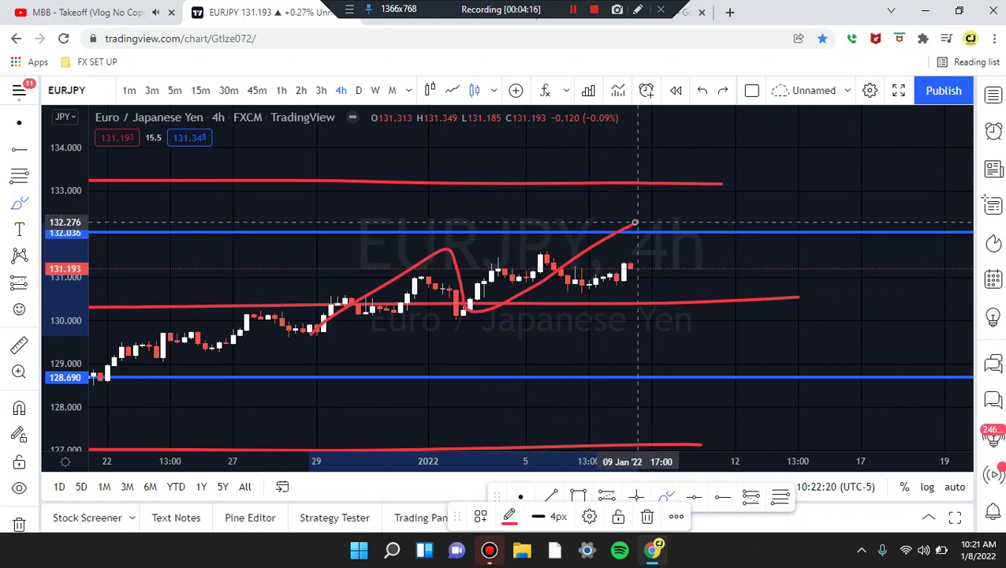
{"action": "key", "text": "ctrl+z"}
{"action": "mouse_move", "coordinate": [618, 263]}
{"action": "left_mouse_down"}
{"action": "mouse_move", "coordinate": [638, 250]}
{"action": "mouse_move", "coordinate": [619, 254]}
{"action": "left_mouse_up"}
{"action": "key", "text": "ctrl+z"}
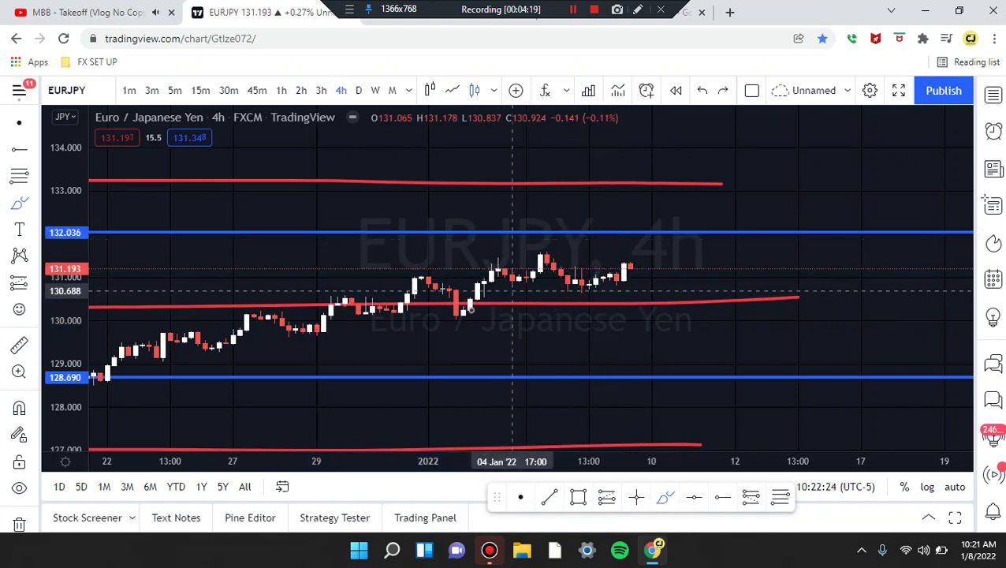
{"action": "mouse_move", "coordinate": [461, 311]}
{"action": "left_mouse_down"}
{"action": "mouse_move", "coordinate": [485, 276]}
{"action": "mouse_move", "coordinate": [631, 267]}
{"action": "mouse_move", "coordinate": [643, 298]}
{"action": "mouse_move", "coordinate": [730, 201]}
{"action": "left_mouse_up"}
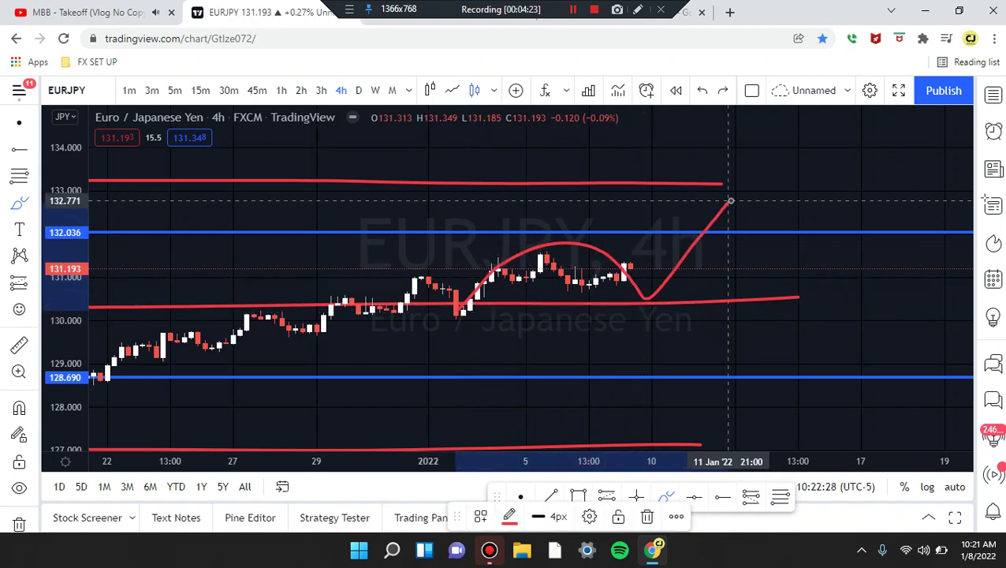
{"action": "key", "text": "ctrl+z"}
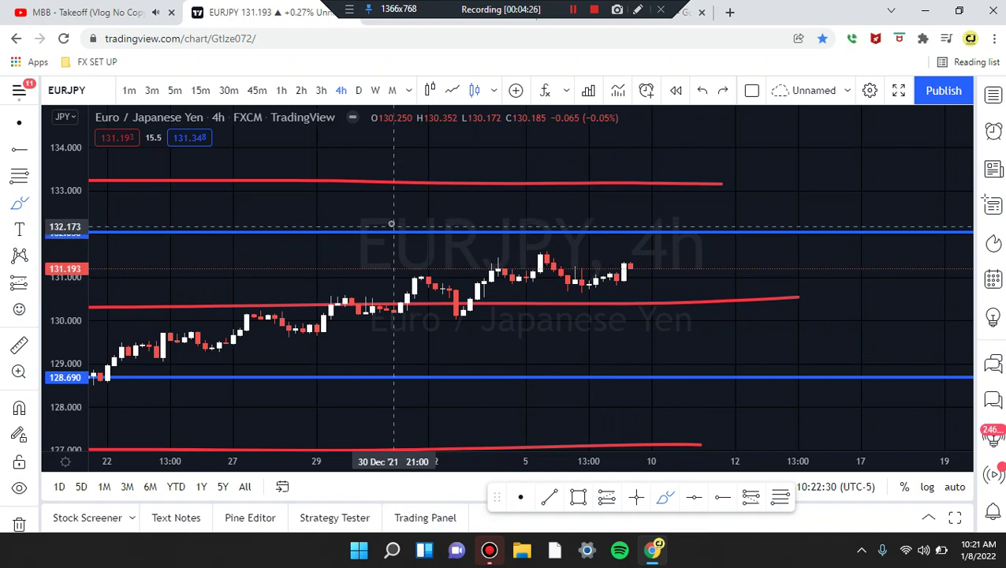
- Try brushing a bullish path that dips to about 130.5 on 10 January and climbs to about 134.3 by 13 January, and undo it
{"action": "mouse_move", "coordinate": [389, 215]}
{"action": "left_mouse_down"}
{"action": "mouse_move", "coordinate": [461, 312]}
{"action": "mouse_move", "coordinate": [556, 252]}
{"action": "mouse_move", "coordinate": [686, 301]}
{"action": "left_mouse_up"}
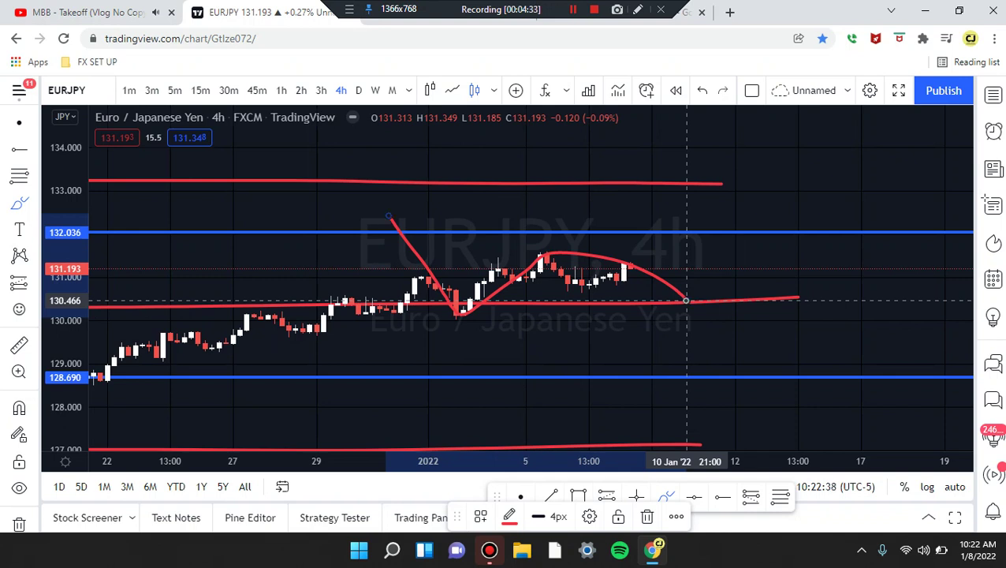
{"action": "left_click_drag", "start_coordinate": [687, 300], "coordinate": [745, 175]}
{"action": "mouse_move", "coordinate": [727, 211]}
{"action": "left_mouse_down"}
{"action": "mouse_move", "coordinate": [742, 174]}
{"action": "mouse_move", "coordinate": [771, 224]}
{"action": "mouse_move", "coordinate": [810, 136]}
{"action": "left_mouse_up"}
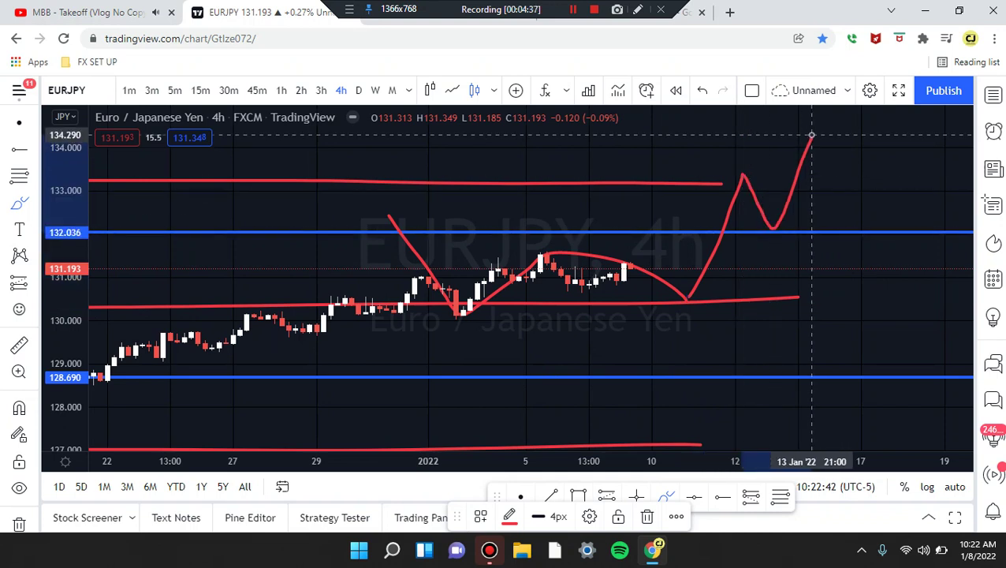
{"action": "key", "text": "ctrl+z"}
{"action": "key", "text": "ctrl+z"}
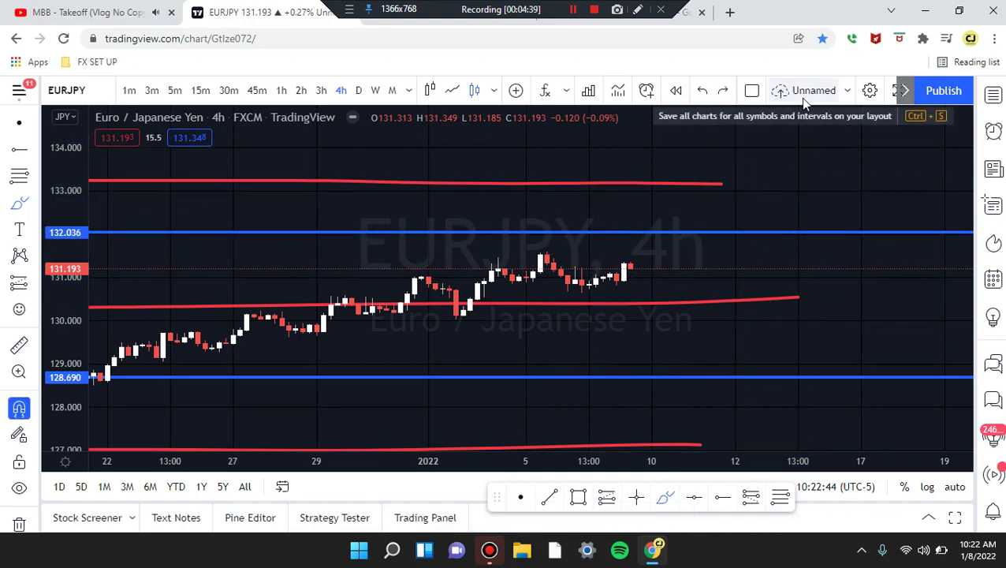
- Try brushing three arches above the early January highs and bearish projections falling below 130 from the latest candle, and undo them
{"action": "mouse_move", "coordinate": [422, 268]}
{"action": "left_mouse_down"}
{"action": "mouse_move", "coordinate": [473, 237]}
{"action": "mouse_move", "coordinate": [482, 268]}
{"action": "mouse_move", "coordinate": [526, 211]}
{"action": "mouse_move", "coordinate": [620, 260]}
{"action": "left_mouse_up"}
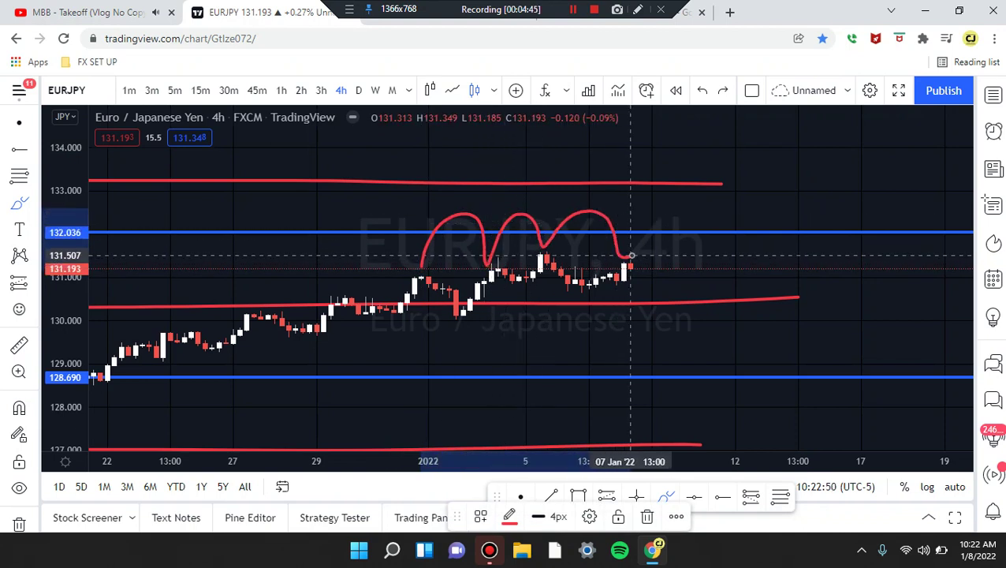
{"action": "left_click_drag", "start_coordinate": [631, 256], "coordinate": [727, 354]}
{"action": "key", "text": "ctrl+z"}
{"action": "key", "text": "ctrl+z"}
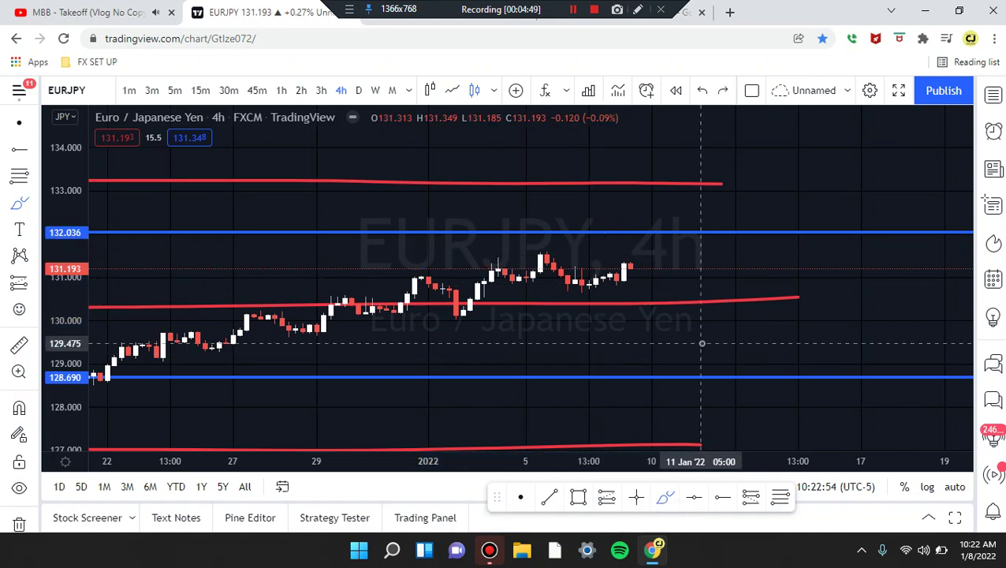
{"action": "mouse_move", "coordinate": [630, 268]}
{"action": "left_mouse_down"}
{"action": "mouse_move", "coordinate": [678, 345]}
{"action": "mouse_move", "coordinate": [693, 307]}
{"action": "mouse_move", "coordinate": [713, 321]}
{"action": "mouse_move", "coordinate": [742, 370]}
{"action": "left_mouse_up"}
{"action": "key", "text": "ctrl+z"}
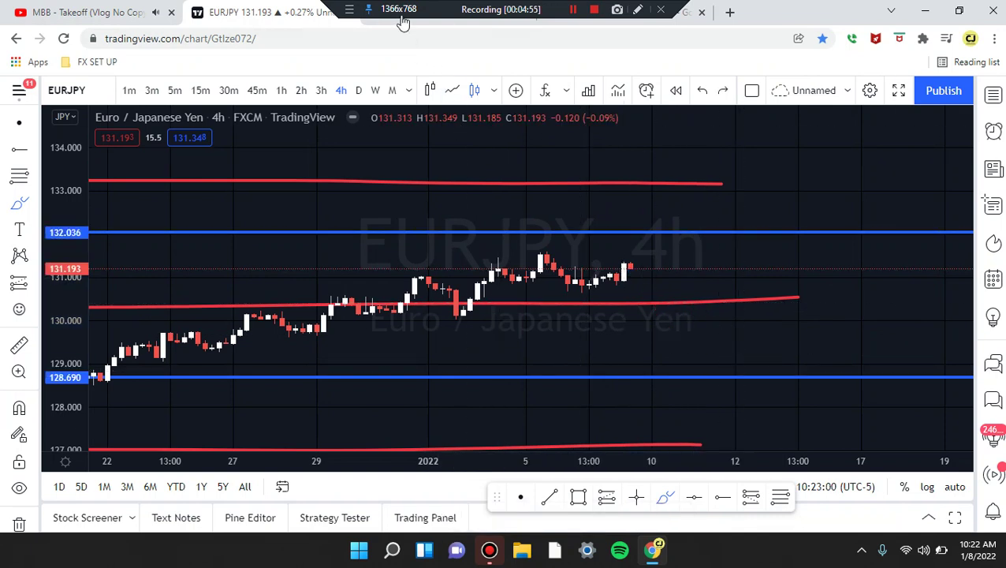
- Examine the forex pattern cheat sheet and the breakout and retest strategy images in the browser, and return to the EURJPY chart
{"action": "key", "text": "ctrl+Tab"}
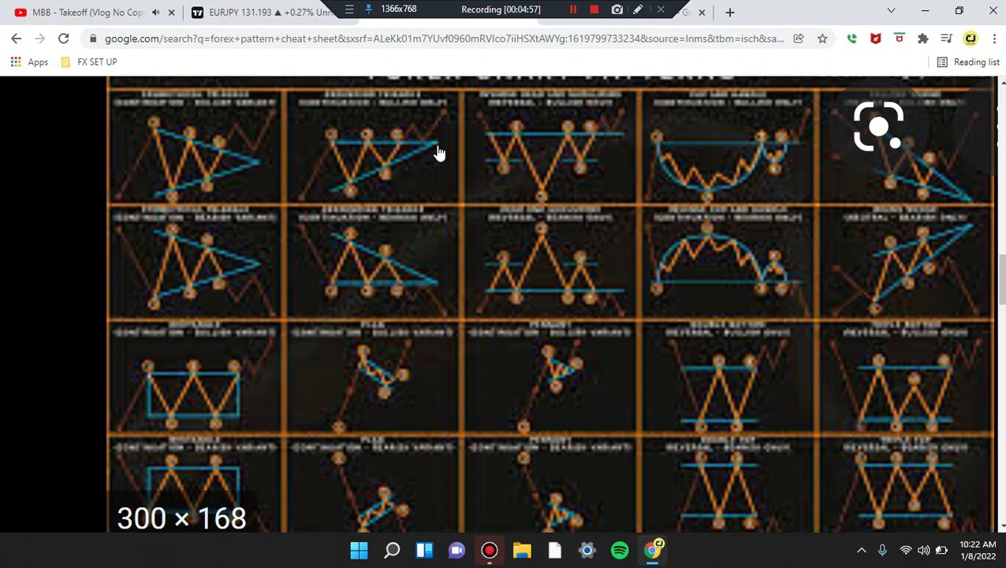
{"action": "scroll", "coordinate": [440, 153], "scroll_direction": "down", "scroll_amount": 5}
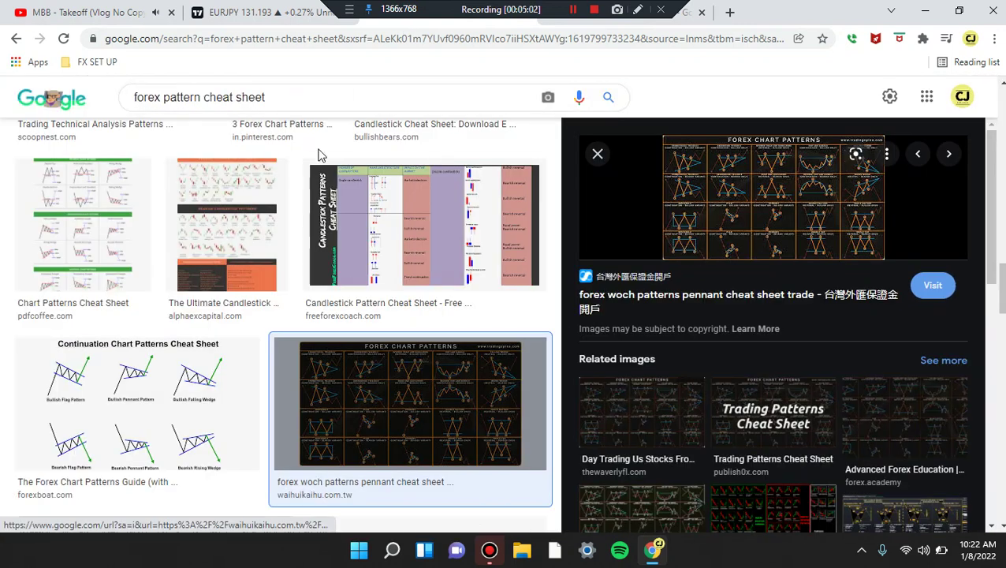
{"action": "left_click", "coordinate": [618, 21]}
{"action": "scroll", "coordinate": [677, 317], "scroll_direction": "down", "scroll_amount": 3}
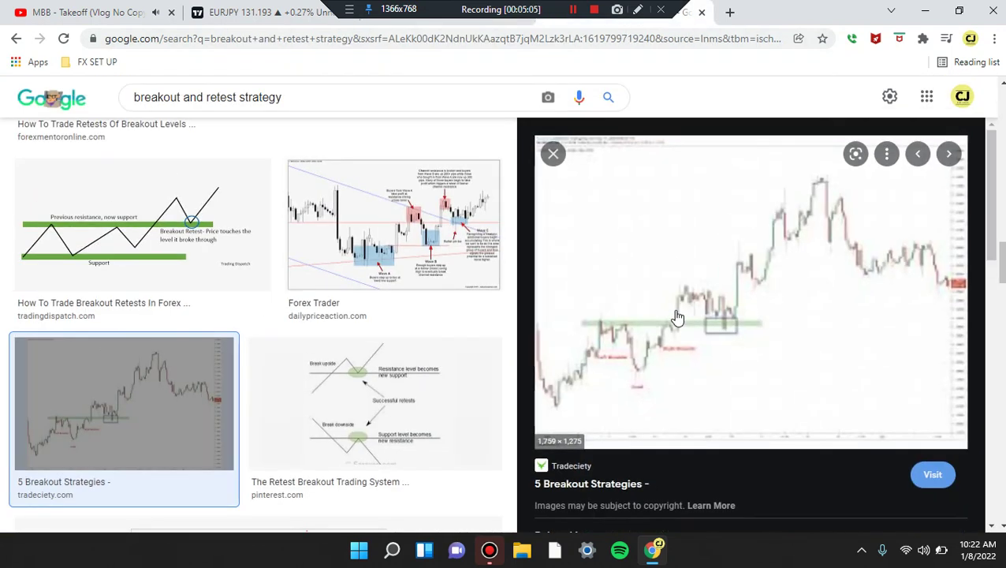
{"action": "scroll", "coordinate": [325, 258], "scroll_direction": "down", "scroll_amount": 3}
{"action": "scroll", "coordinate": [325, 258], "scroll_direction": "down", "scroll_amount": 2}
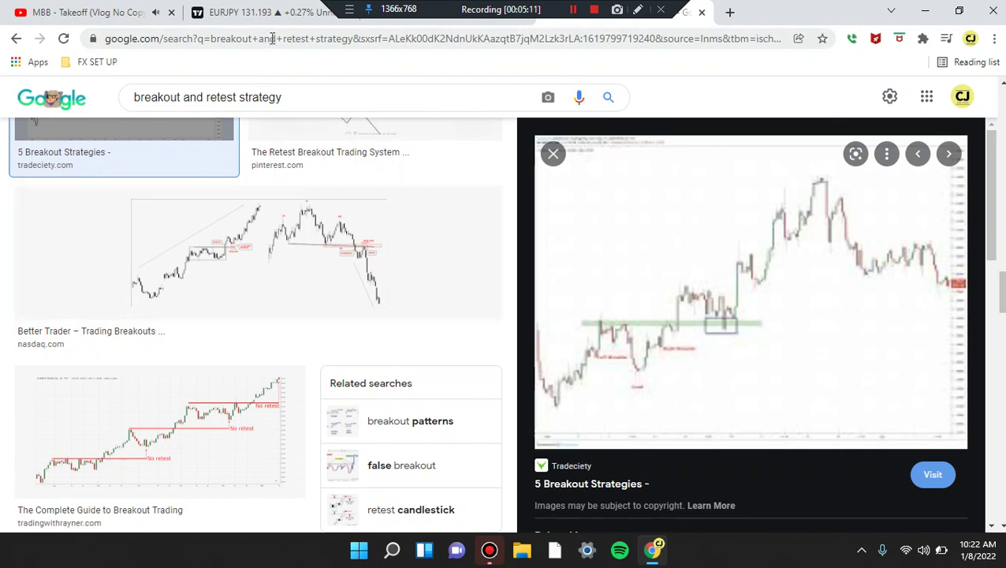
{"action": "left_click", "coordinate": [254, 17]}
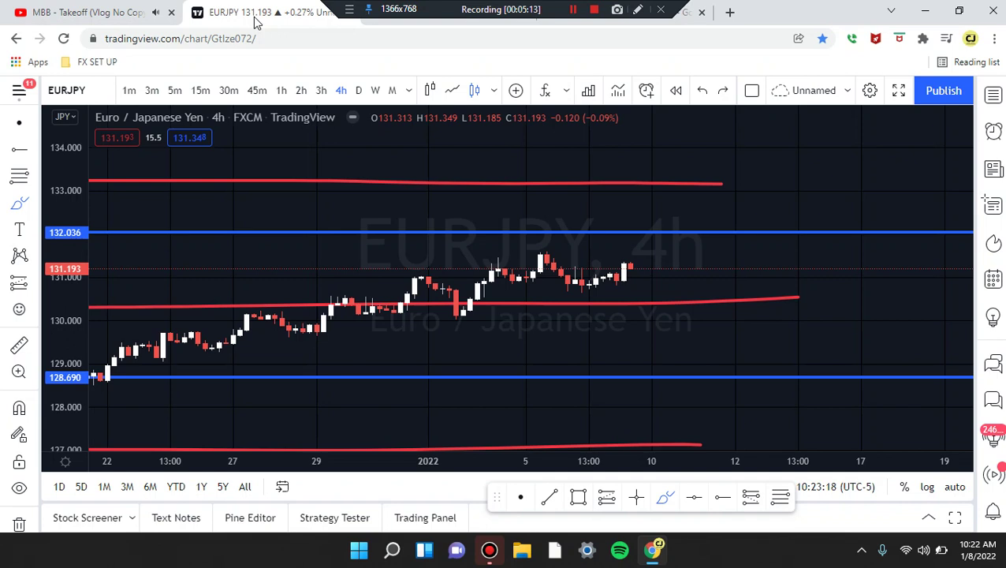